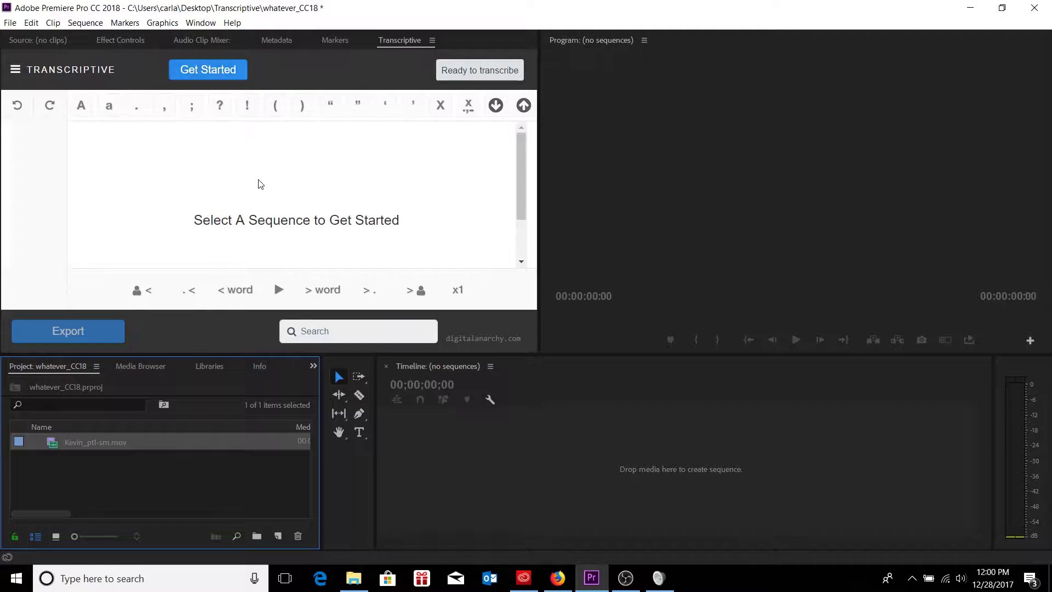
- Maximize the Transcriptive panel and open Speech Engine Setup on the Watson tab
{"action": "key", "text": "grave"}
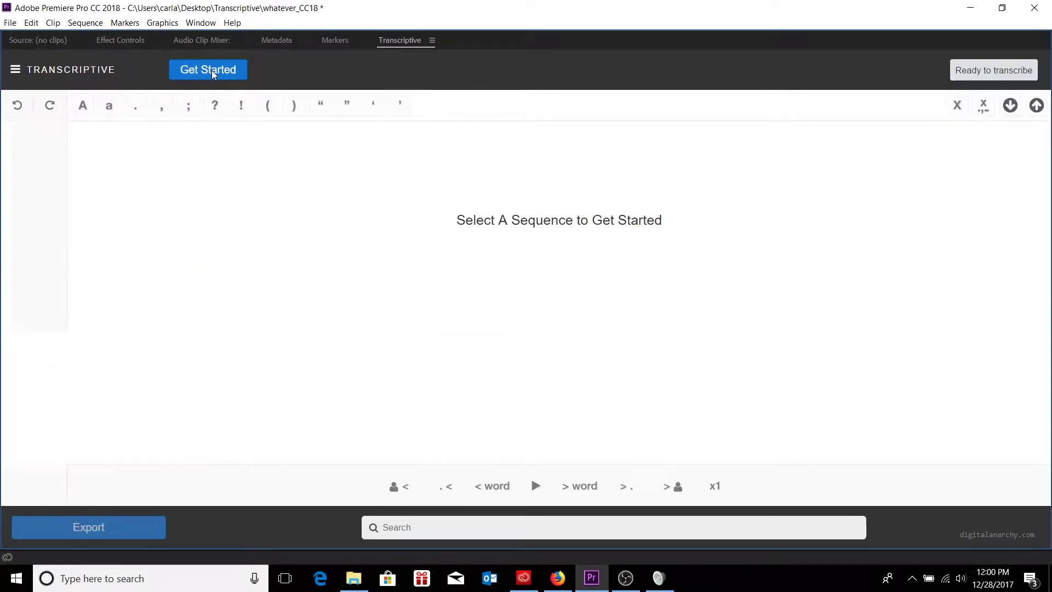
{"action": "left_click", "coordinate": [214, 74]}
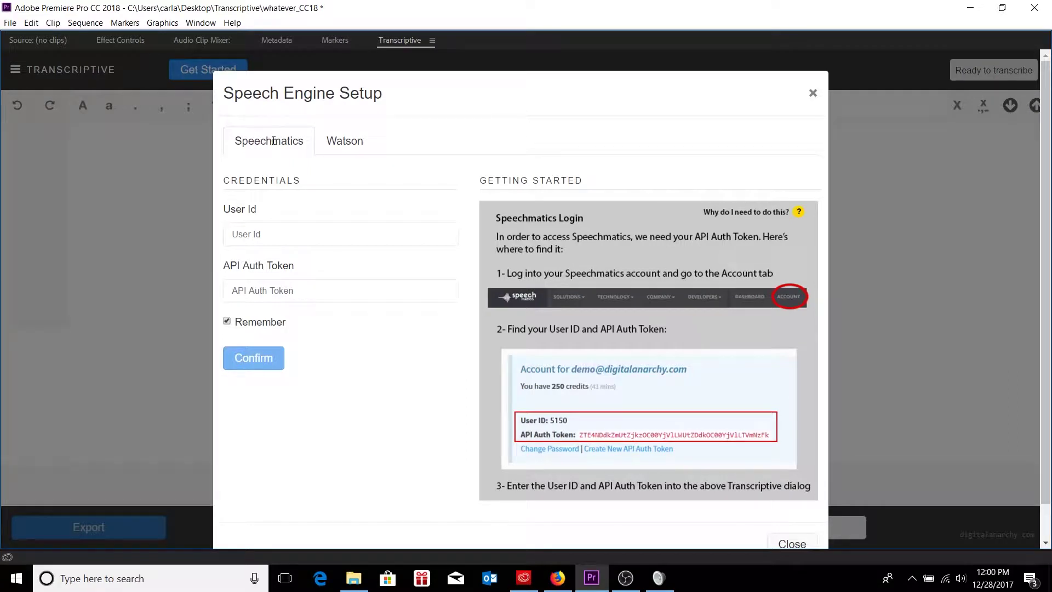
{"action": "left_click", "coordinate": [346, 142]}
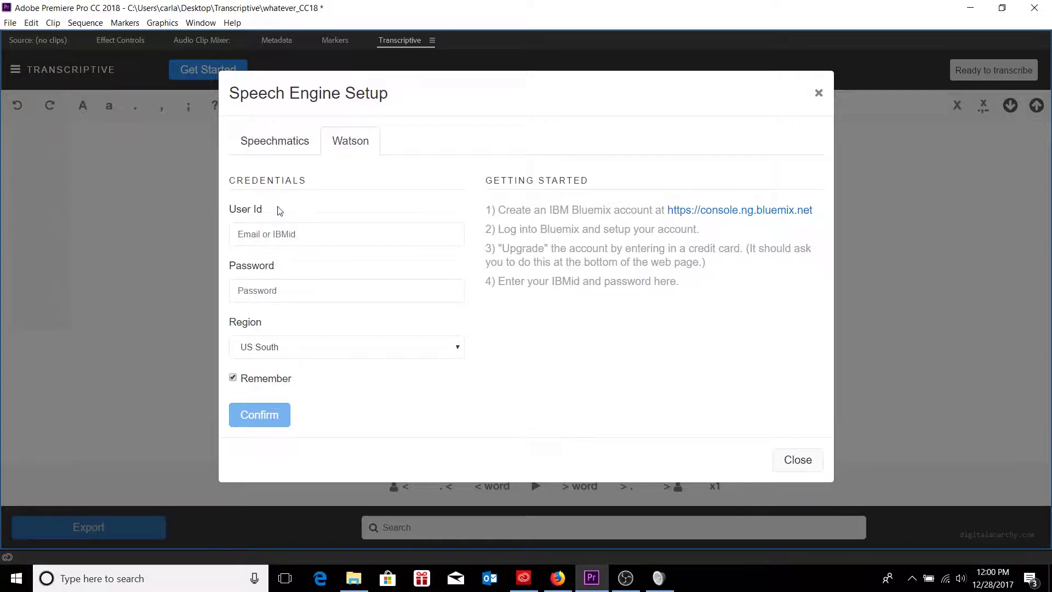
- Check the Watson User Id and Password fields, then try the Bluemix sign-up link
{"action": "left_click", "coordinate": [266, 234]}
{"action": "left_click", "coordinate": [271, 292]}
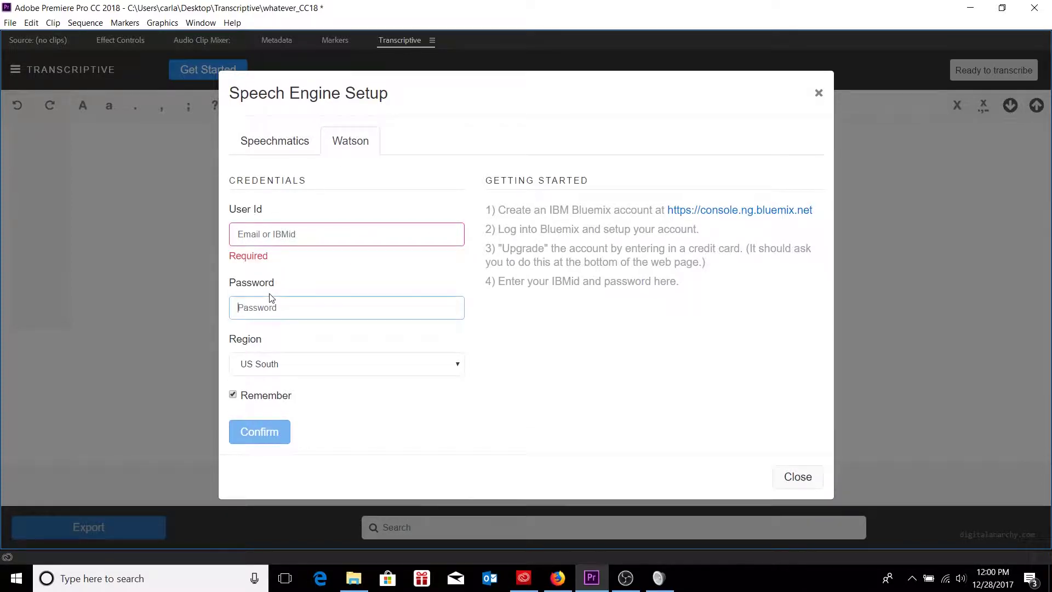
{"action": "left_click", "coordinate": [317, 278]}
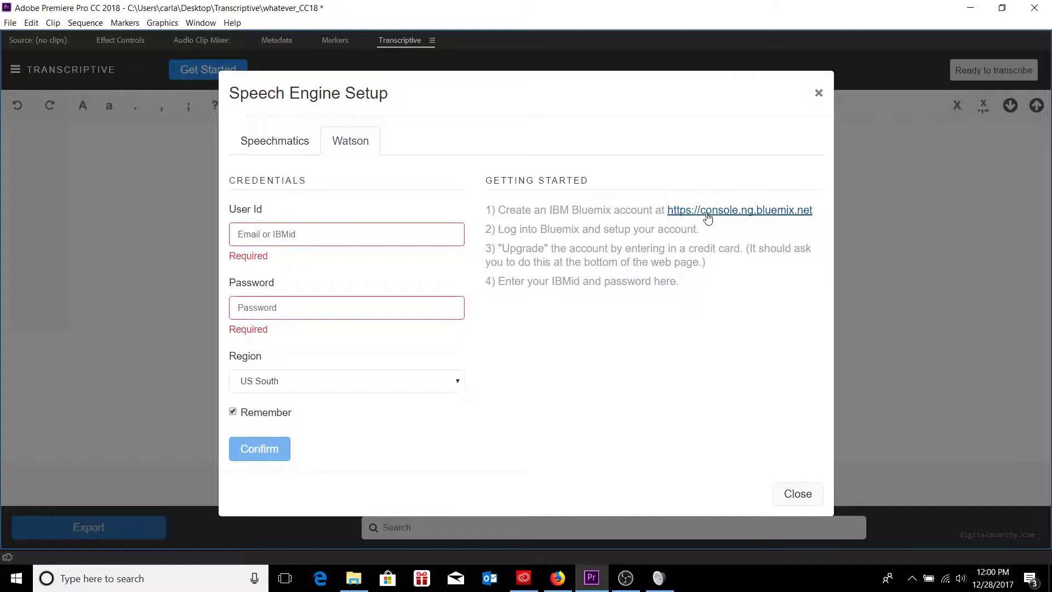
{"action": "left_click", "coordinate": [797, 219]}
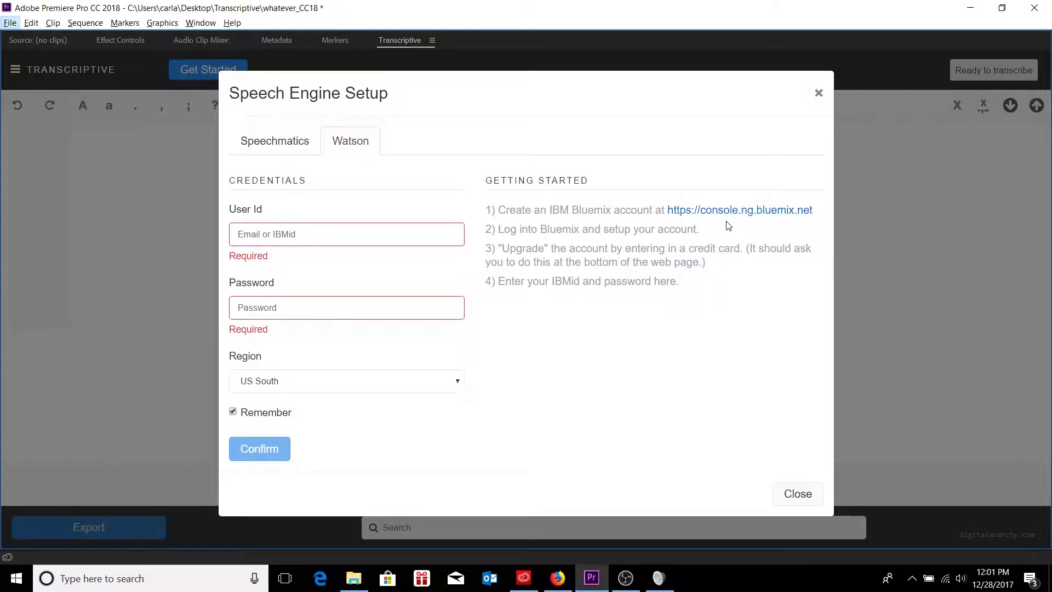
- In Firefox, load the pasted IBM Bluemix console address and start creating a free account
{"action": "key", "text": "alt+Tab"}
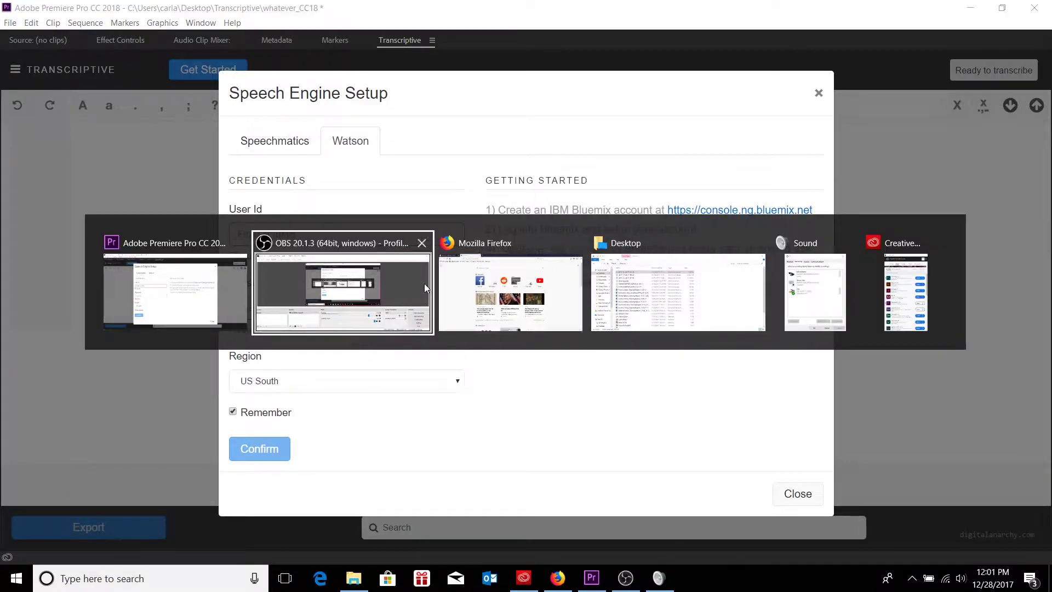
{"action": "left_click", "coordinate": [543, 287]}
{"action": "left_click", "coordinate": [264, 35]}
{"action": "type", "text": "https://console.ng.bluemix.net"}
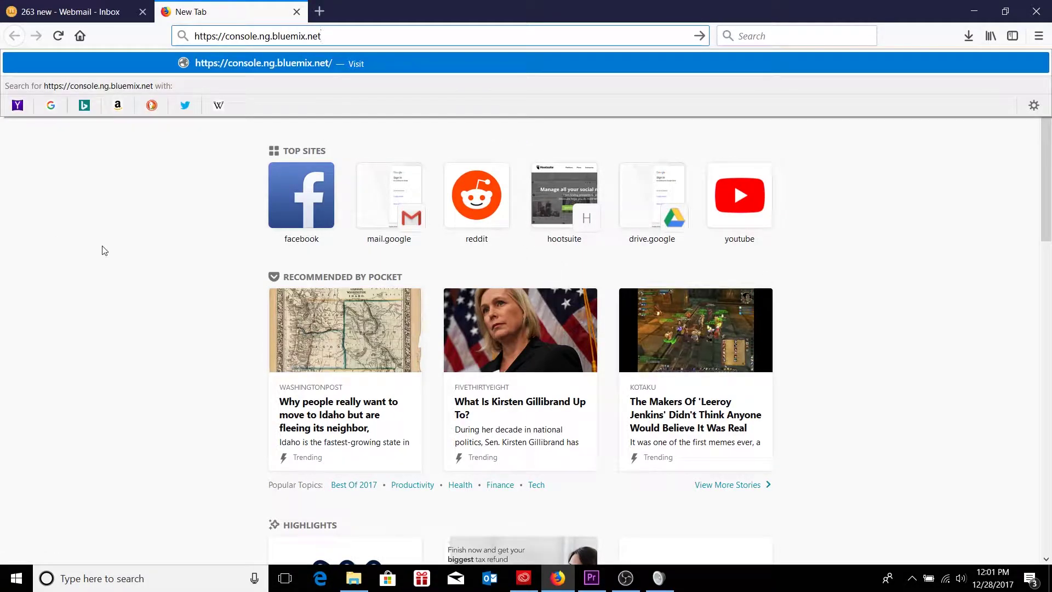
{"action": "key", "text": "Return"}
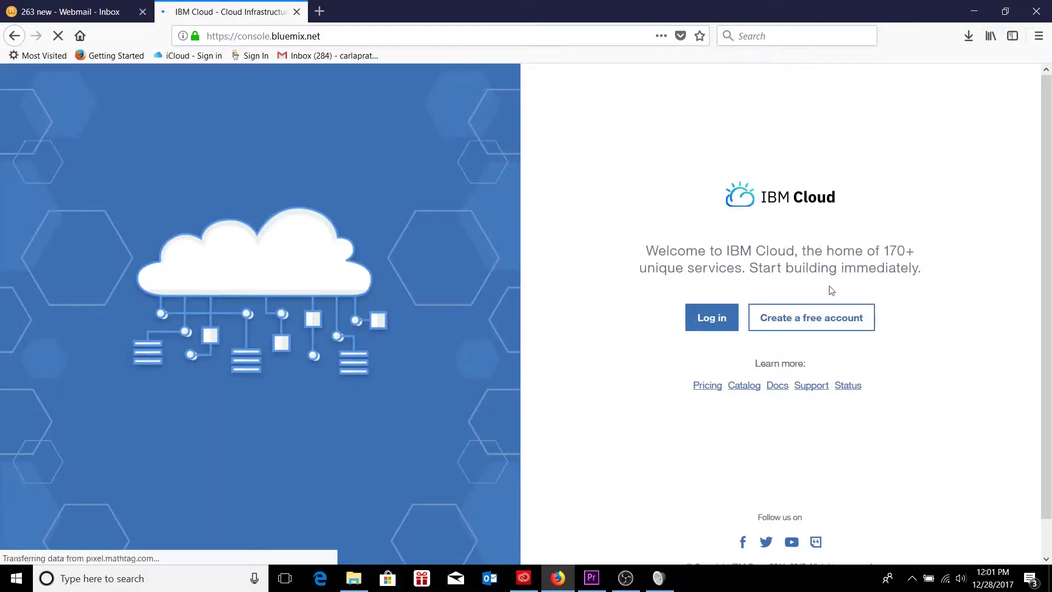
{"action": "left_click", "coordinate": [831, 321]}
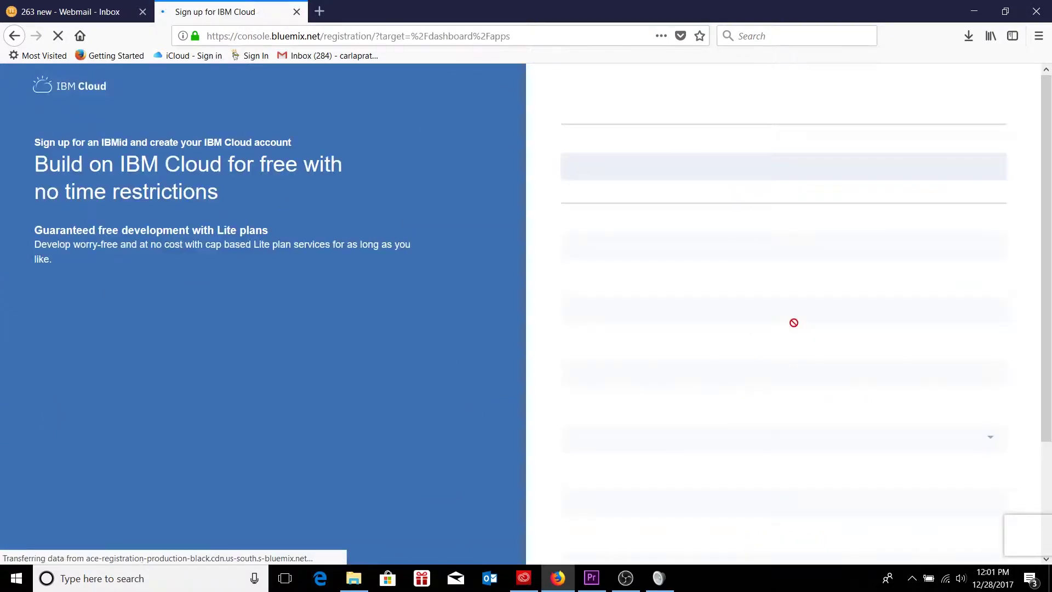
- Fill in the sign-up email, first name, last name and company name
{"action": "left_click", "coordinate": [692, 167]}
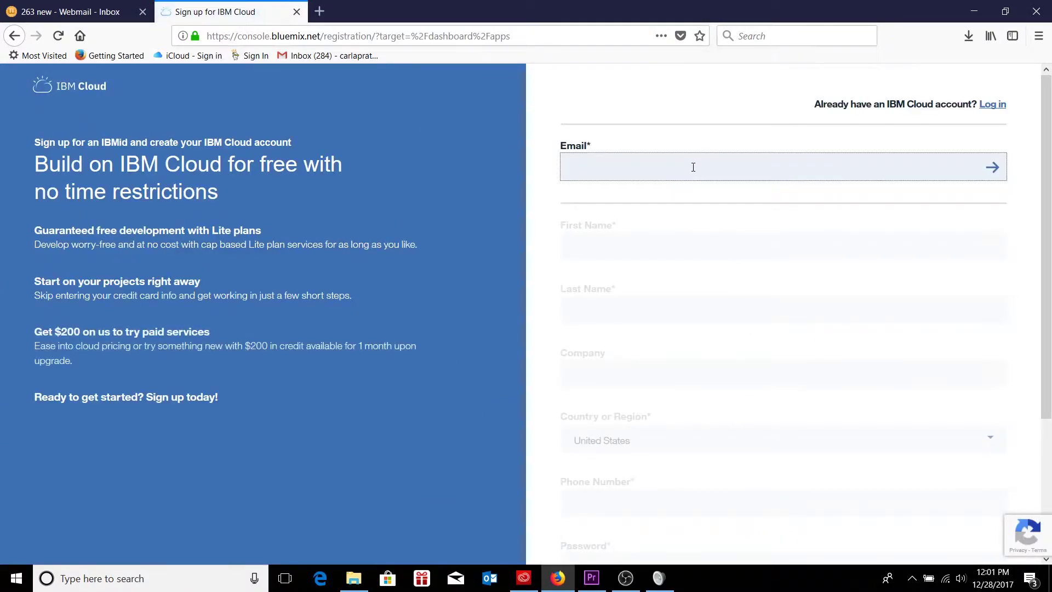
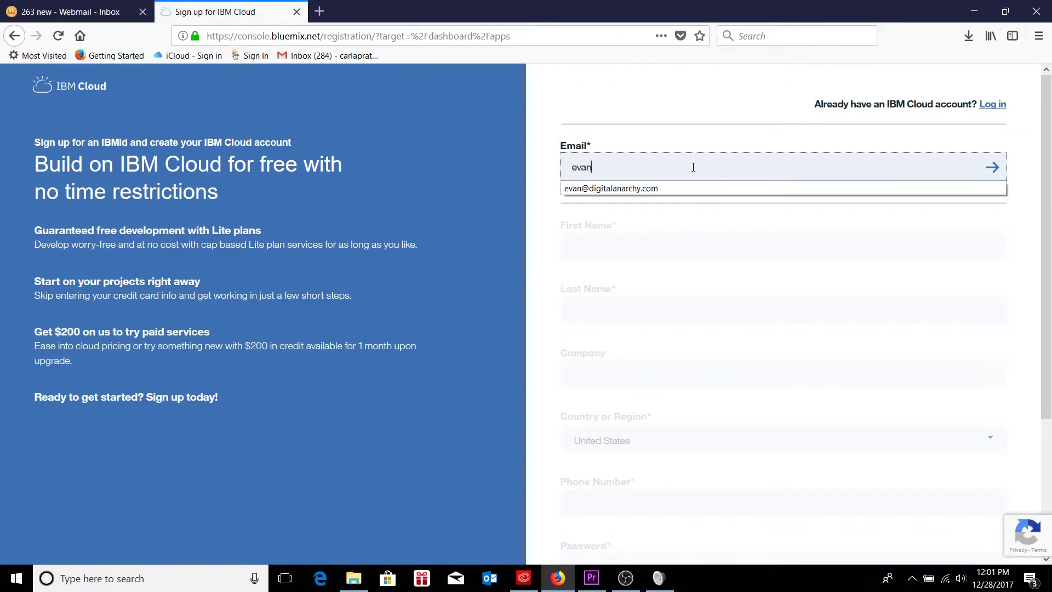
{"action": "left_click", "coordinate": [577, 188]}
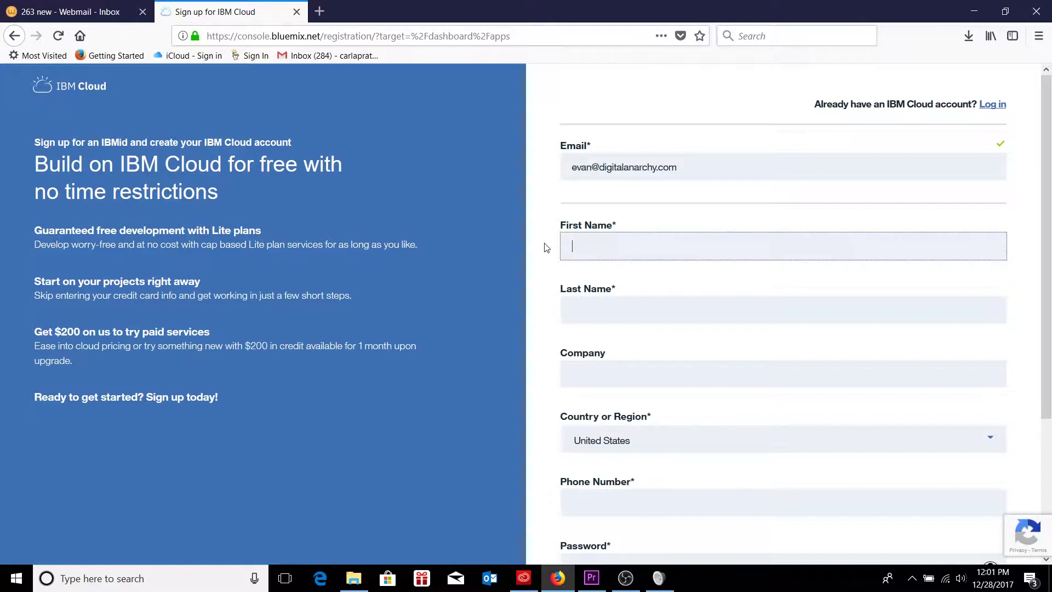
{"action": "key", "text": "Tab"}
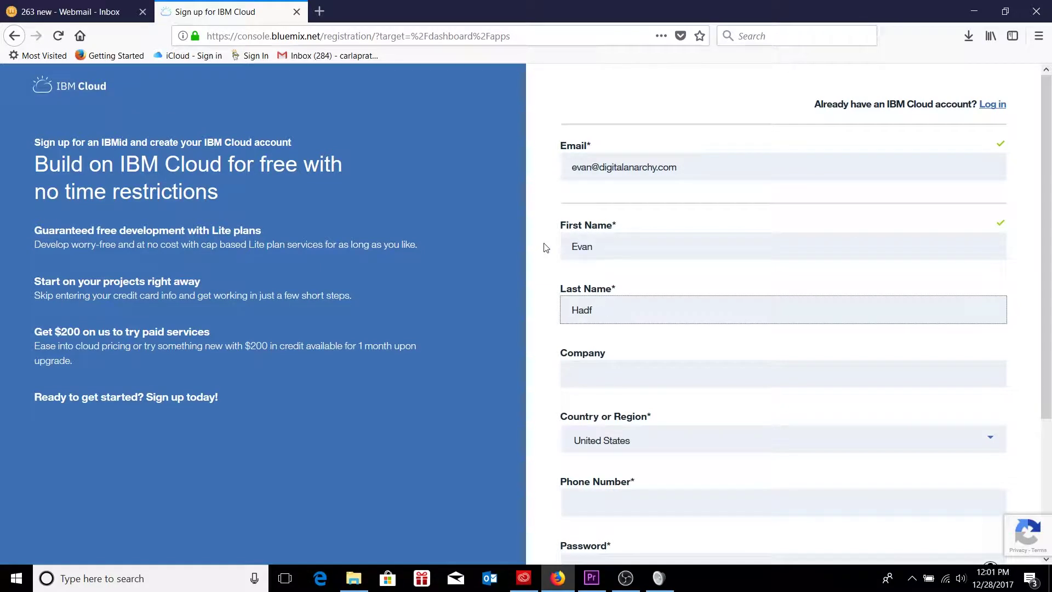
{"action": "scroll", "coordinate": [583, 334], "scroll_direction": "down", "scroll_amount": 2}
{"action": "left_click", "coordinate": [605, 295]}
{"action": "type", "text": "Digital Anarchy"}
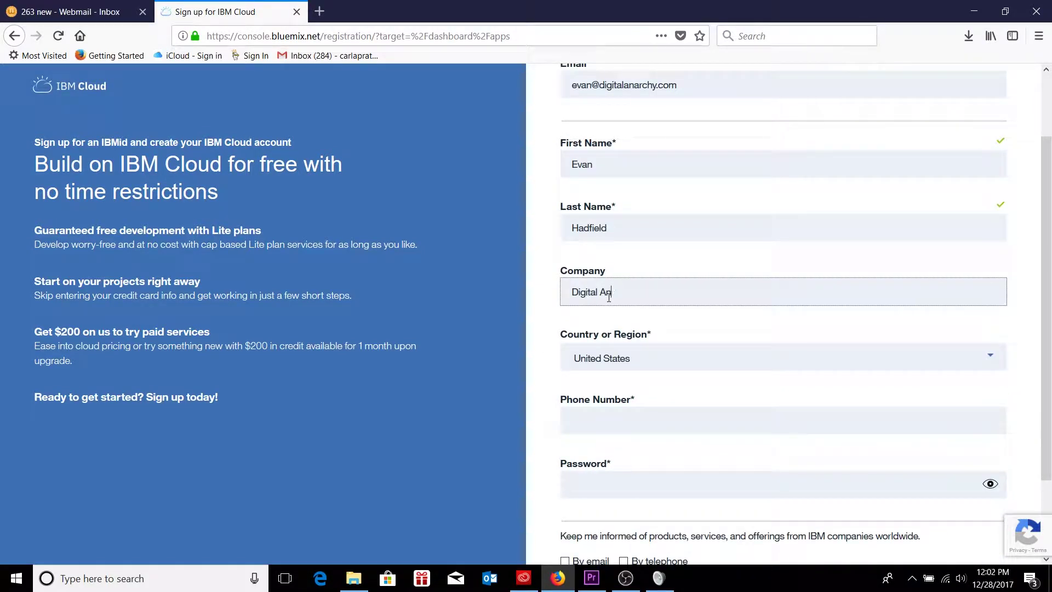
- Enter the phone number and choose an account password
{"action": "left_click", "coordinate": [660, 421]}
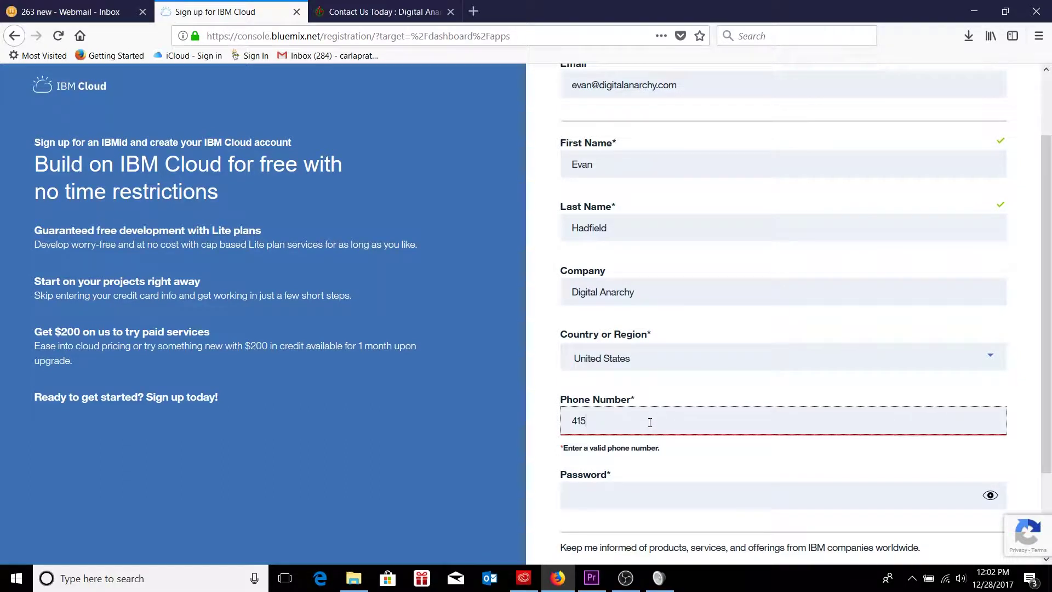
{"action": "key", "text": "Tab"}
{"action": "scroll", "coordinate": [534, 403], "scroll_direction": "down", "scroll_amount": 2}
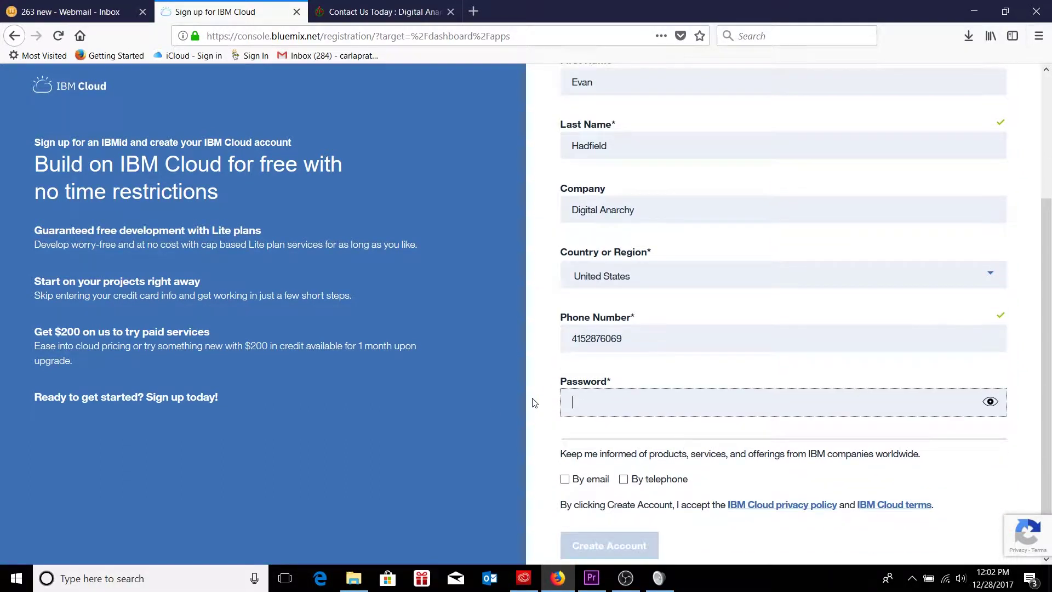
{"action": "type", "text": "•••••••••"}
{"action": "scroll", "coordinate": [537, 452], "scroll_direction": "down", "scroll_amount": 1}
{"action": "type", "text": "•"}
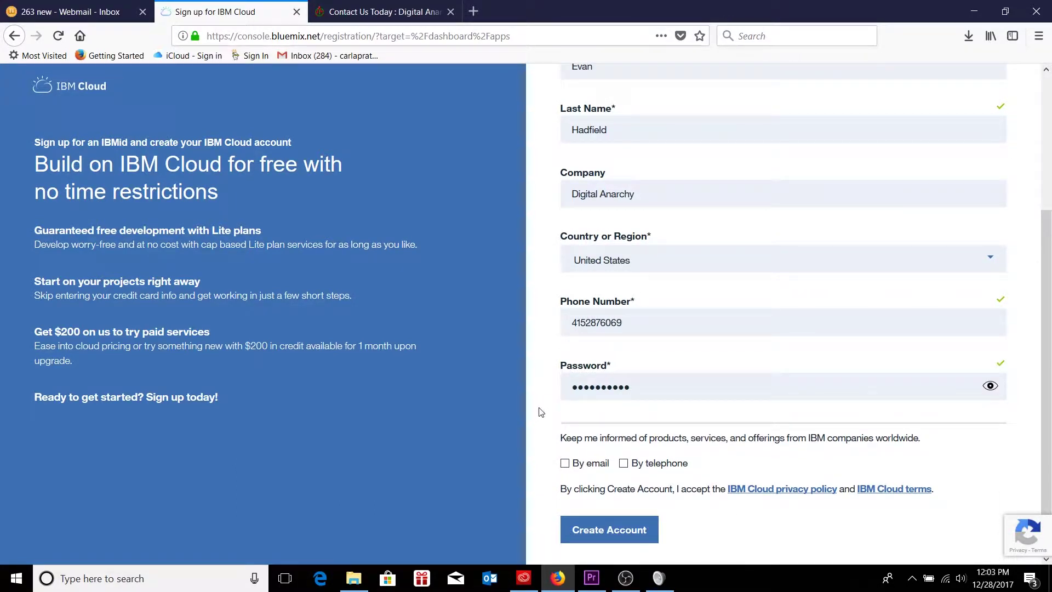
- Submit the IBM Cloud registration and refresh the webmail inbox for new mail
{"action": "left_click", "coordinate": [598, 530]}
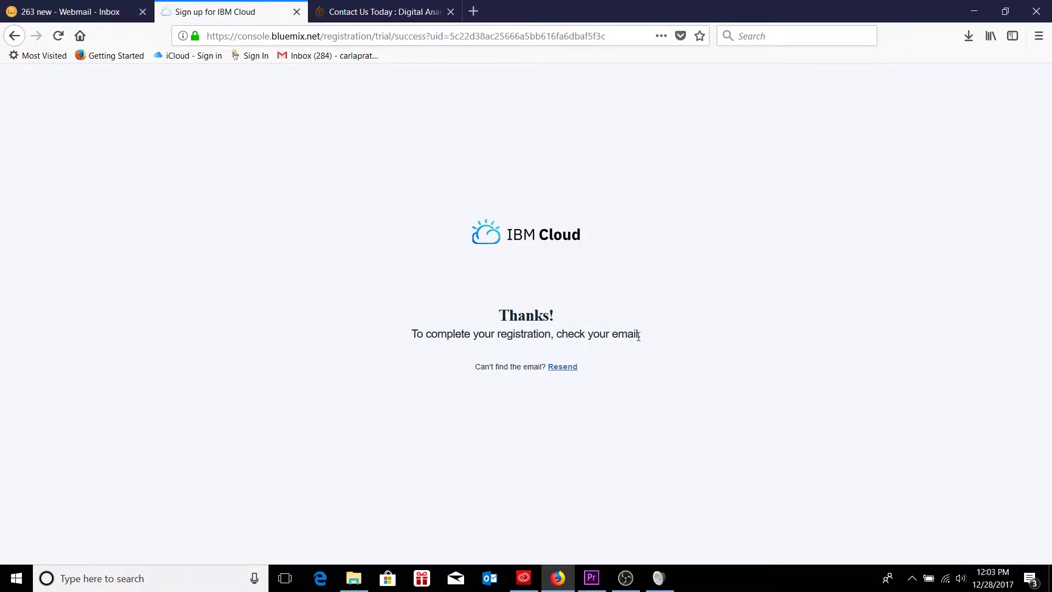
{"action": "left_click", "coordinate": [71, 15]}
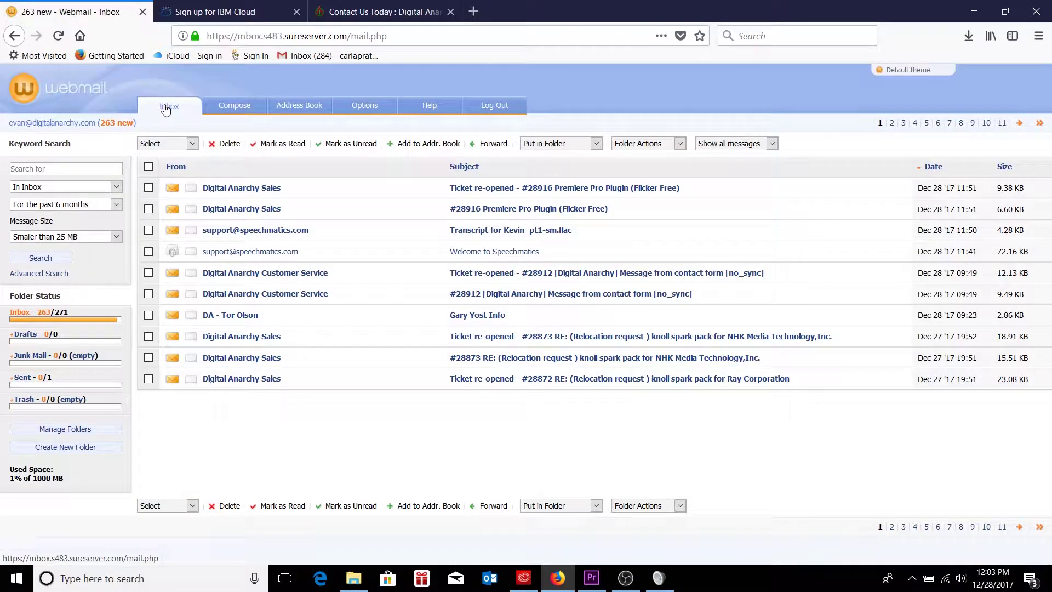
{"action": "left_click", "coordinate": [168, 108]}
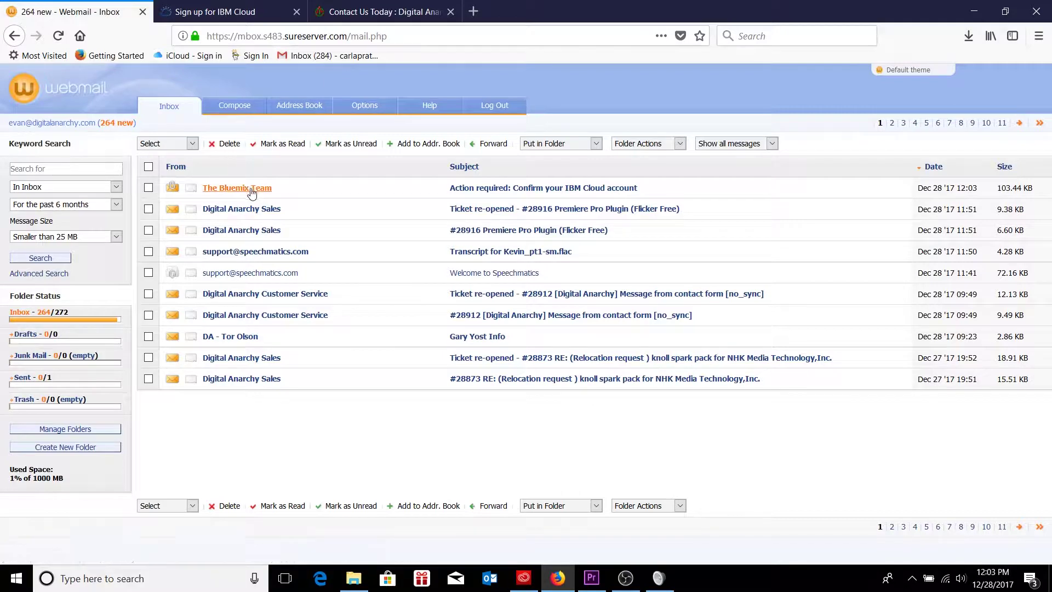
- Open the IBM Cloud confirmation email and show it in print view
{"action": "left_click", "coordinate": [478, 192]}
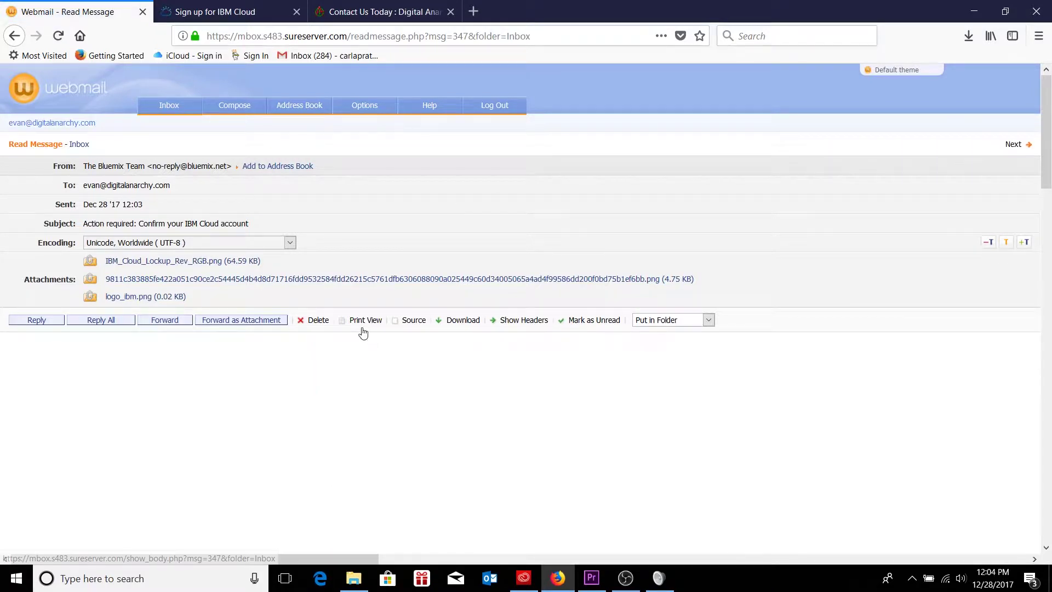
{"action": "scroll", "coordinate": [364, 334], "scroll_direction": "down", "scroll_amount": 3}
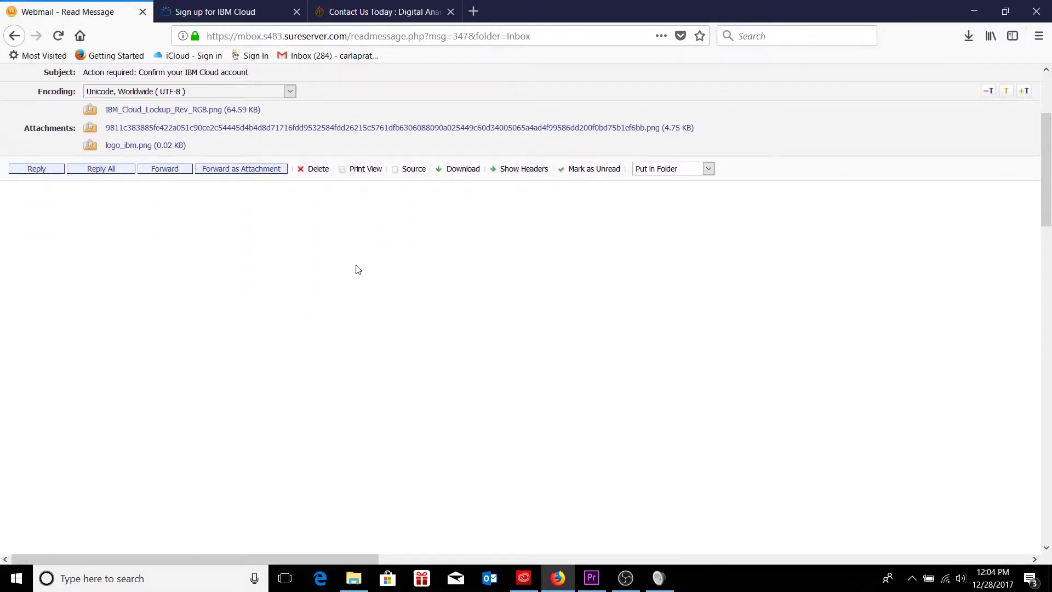
{"action": "left_click", "coordinate": [361, 170]}
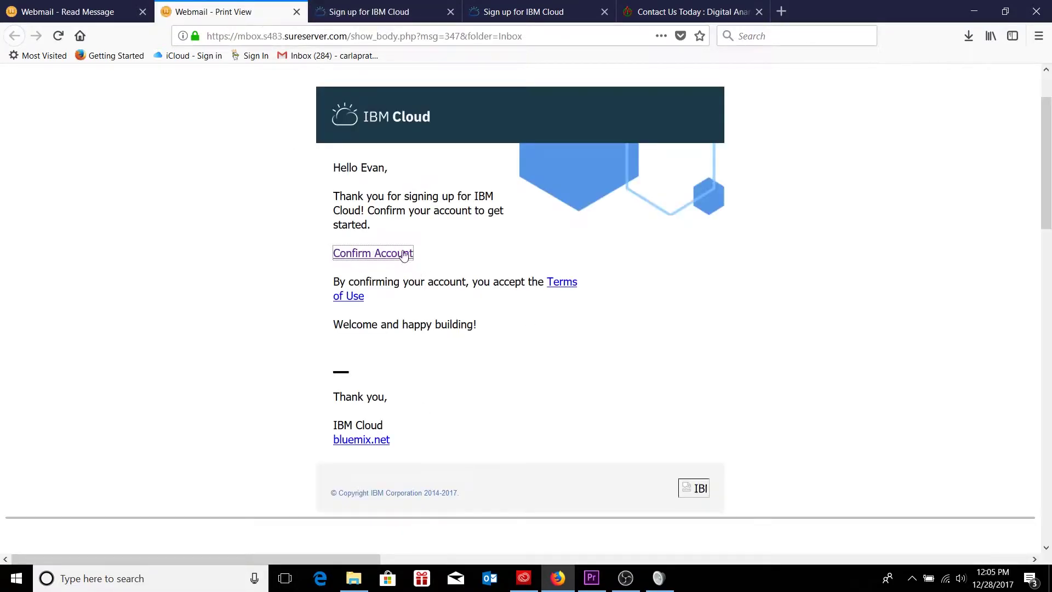
- Log in to IBM Cloud with the account's email and password, declining to save the login
{"action": "left_click", "coordinate": [376, 10]}
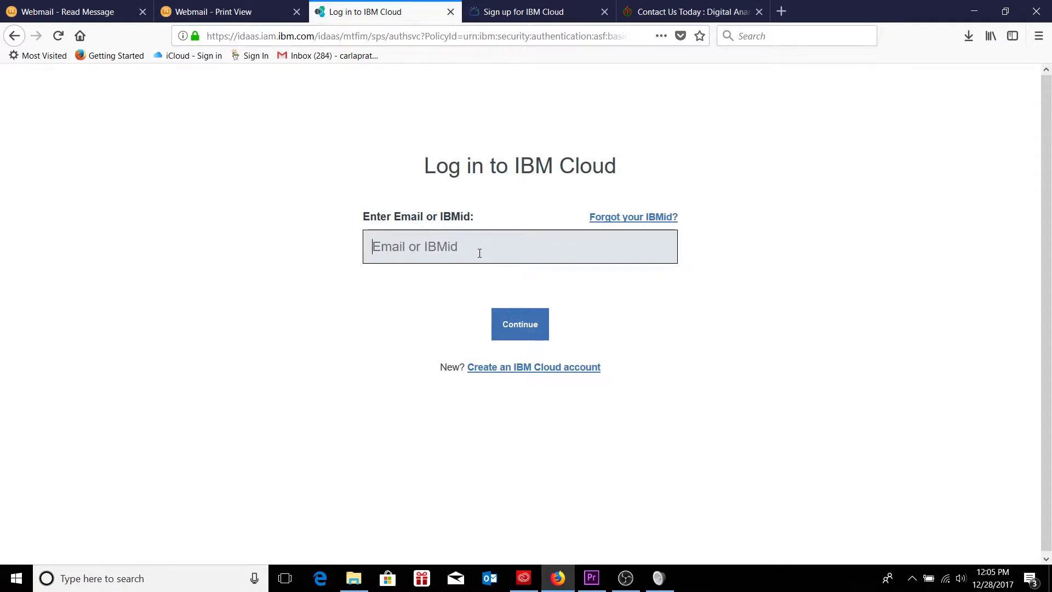
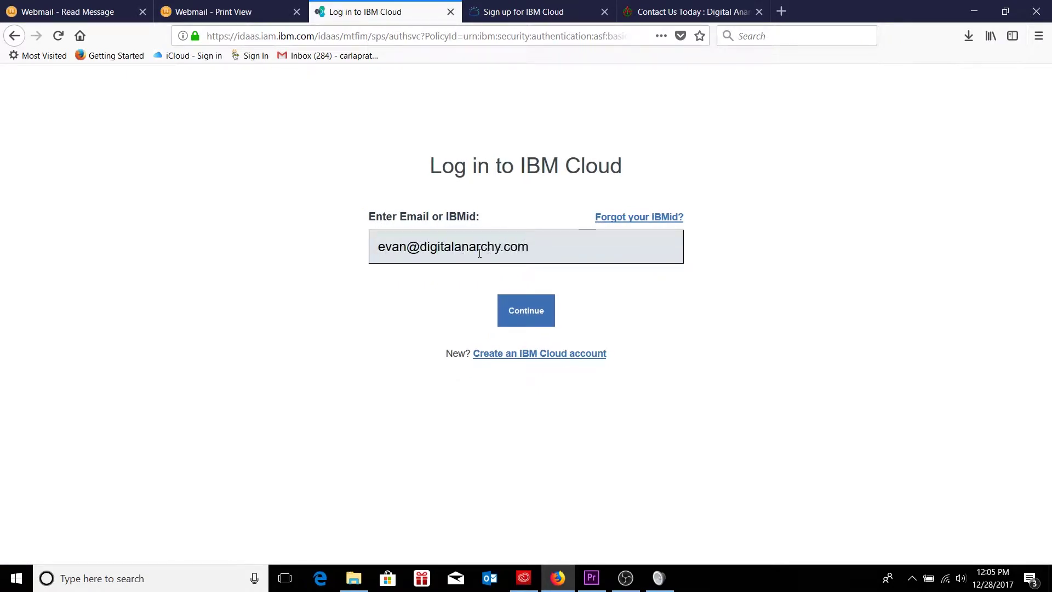
{"action": "key", "text": "Return"}
{"action": "type", "text": "**********"}
{"action": "left_click", "coordinate": [528, 328]}
{"action": "left_click", "coordinate": [356, 146]}
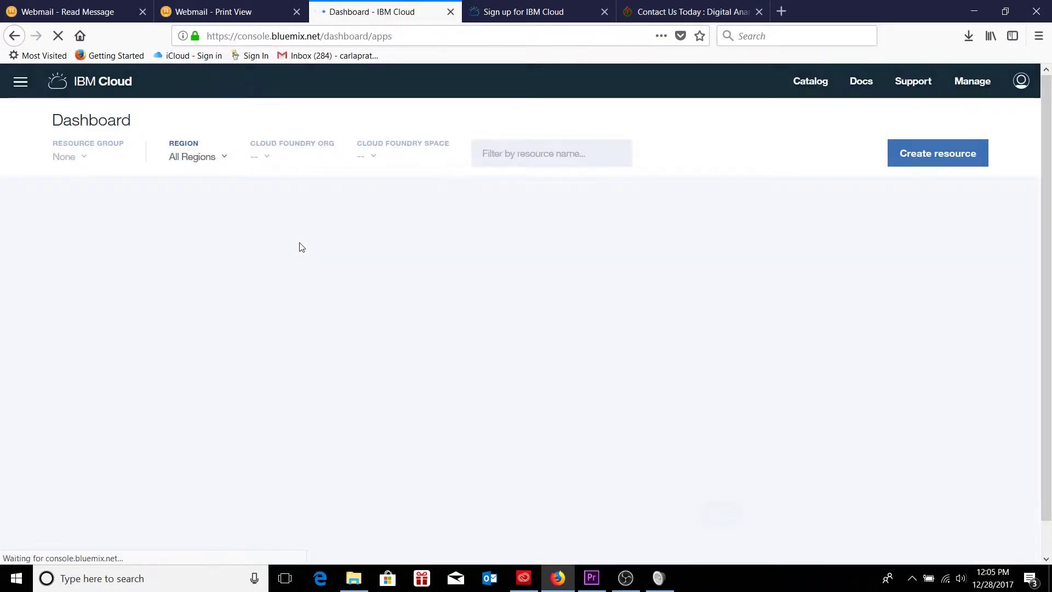
{"action": "key", "text": "alt+Tab"}
{"action": "left_click", "coordinate": [299, 242]}
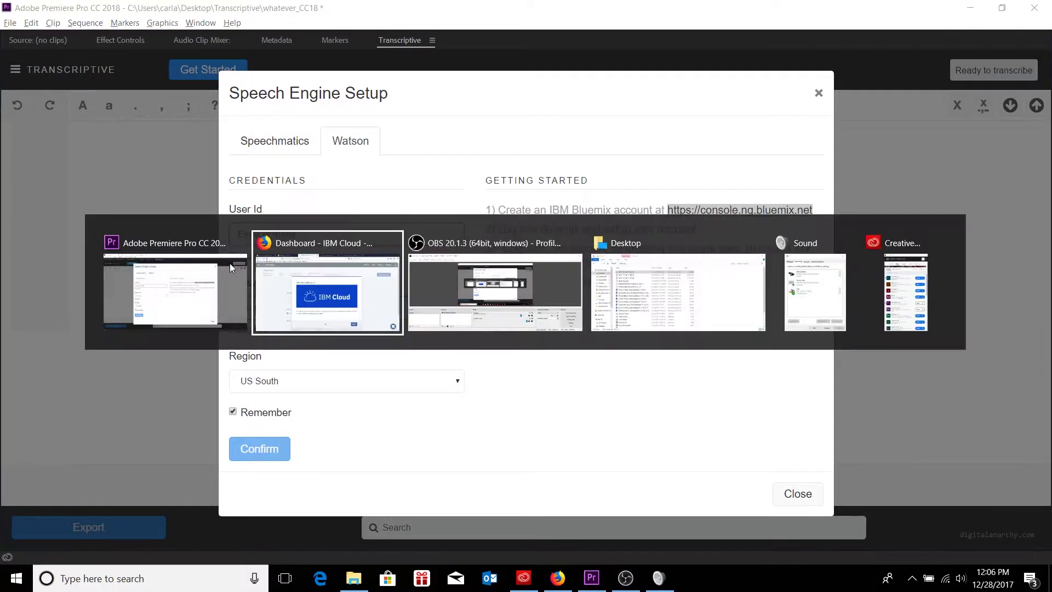
- Close the three-page welcome tour and confirm the region stays US South
{"action": "left_click", "coordinate": [290, 307]}
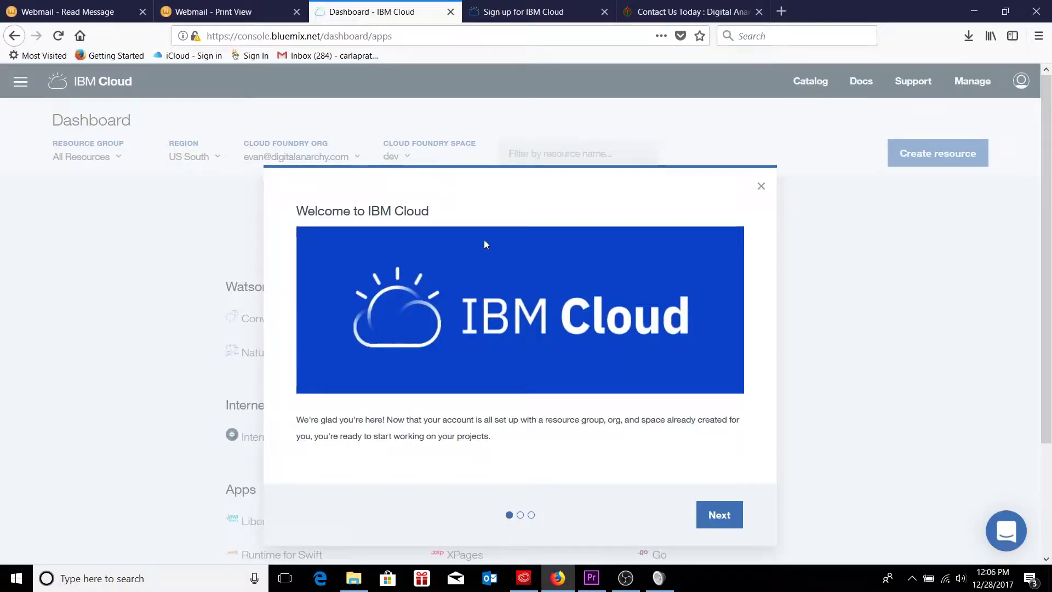
{"action": "left_click", "coordinate": [720, 515]}
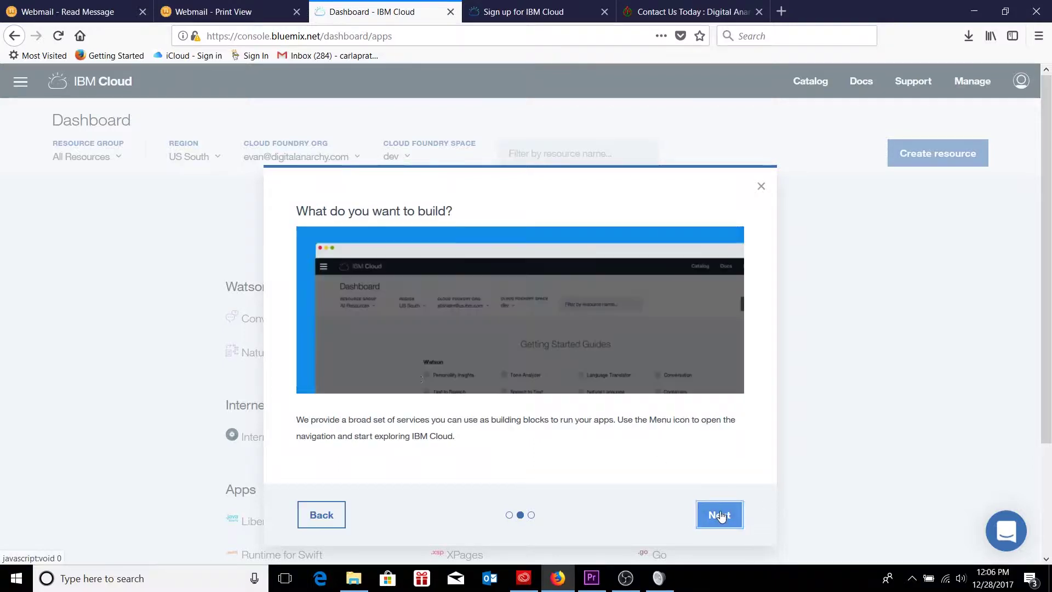
{"action": "left_click", "coordinate": [719, 515]}
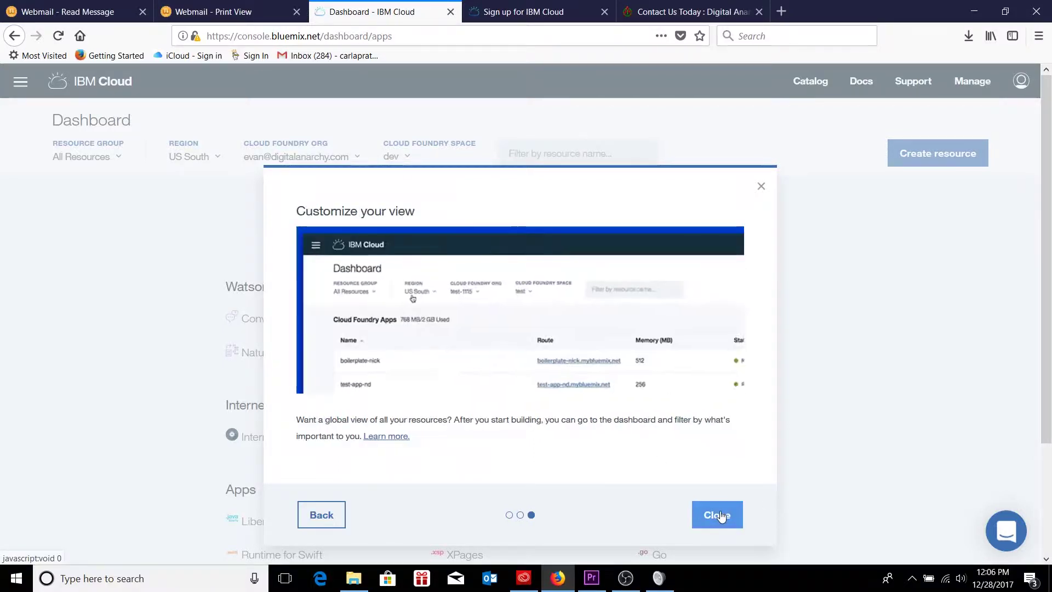
{"action": "left_click", "coordinate": [720, 515]}
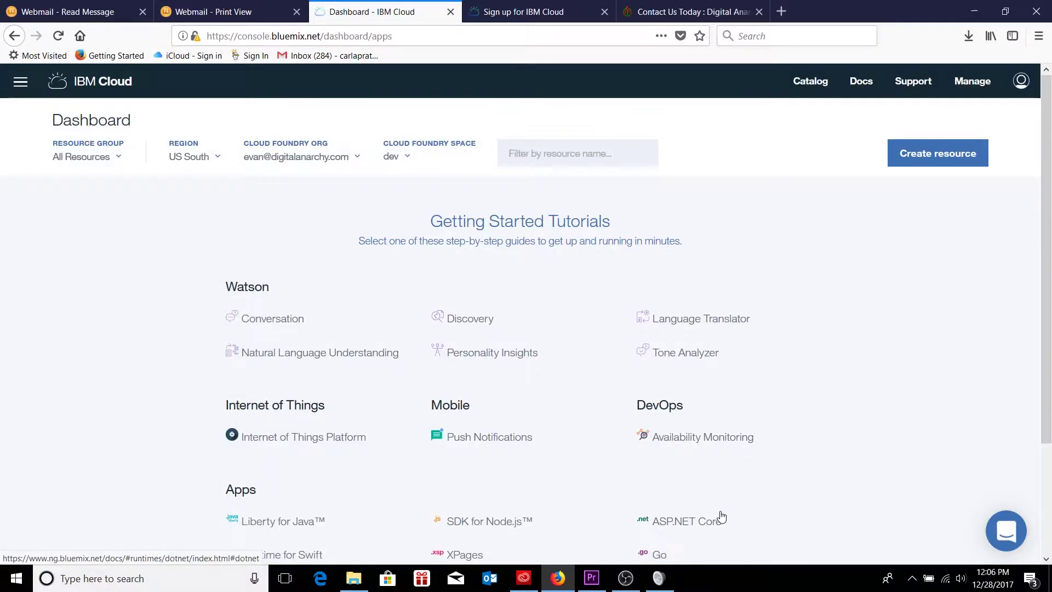
{"action": "left_click", "coordinate": [211, 163]}
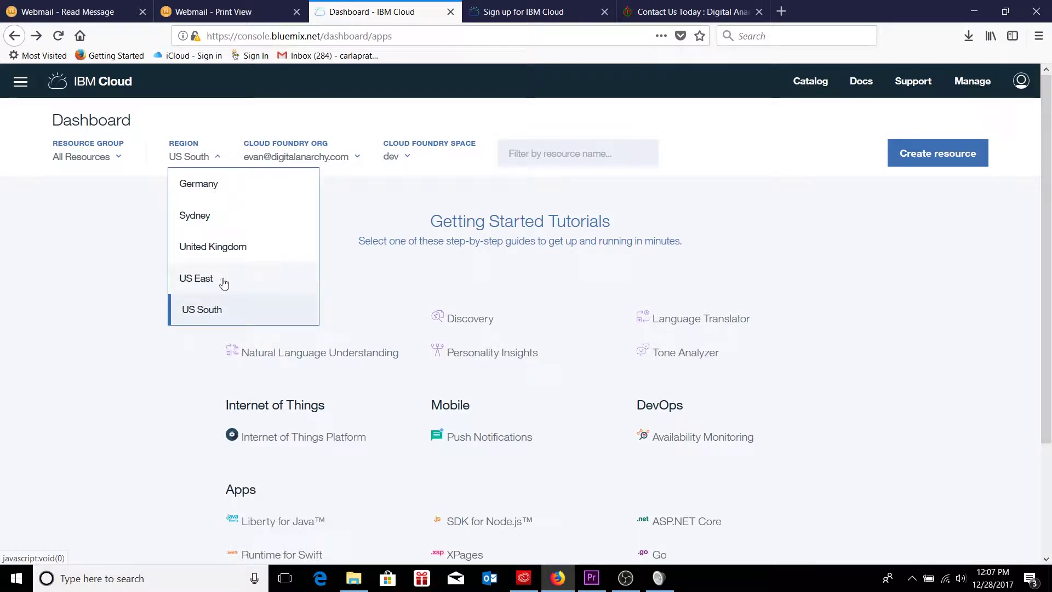
{"action": "left_click", "coordinate": [350, 195]}
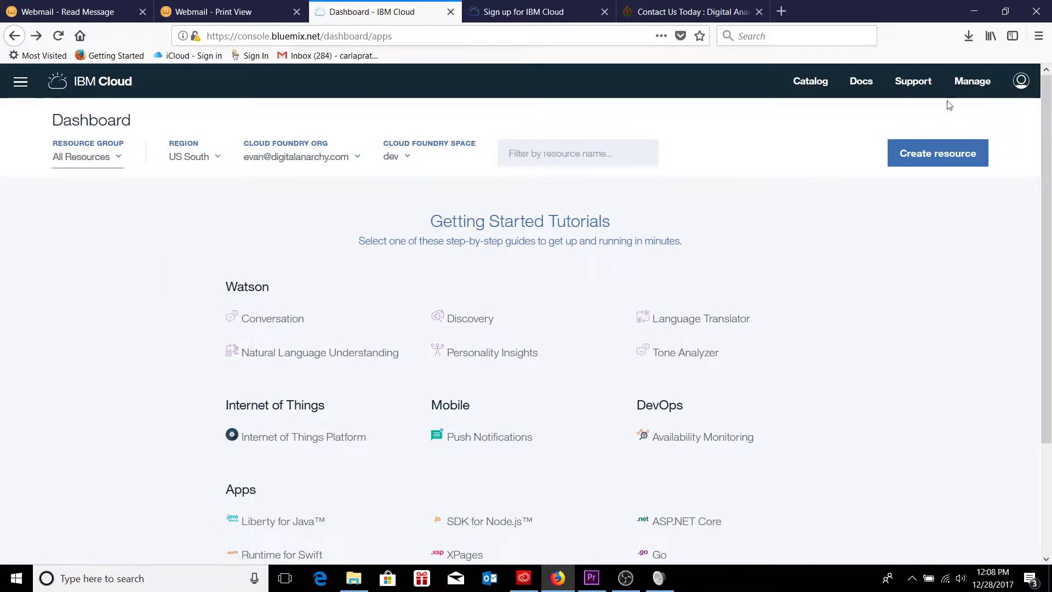
- Go to Manage > Billing and Usage > Billing and begin adding a credit card
{"action": "left_click", "coordinate": [971, 81]}
{"action": "mouse_move", "coordinate": [892, 135]}
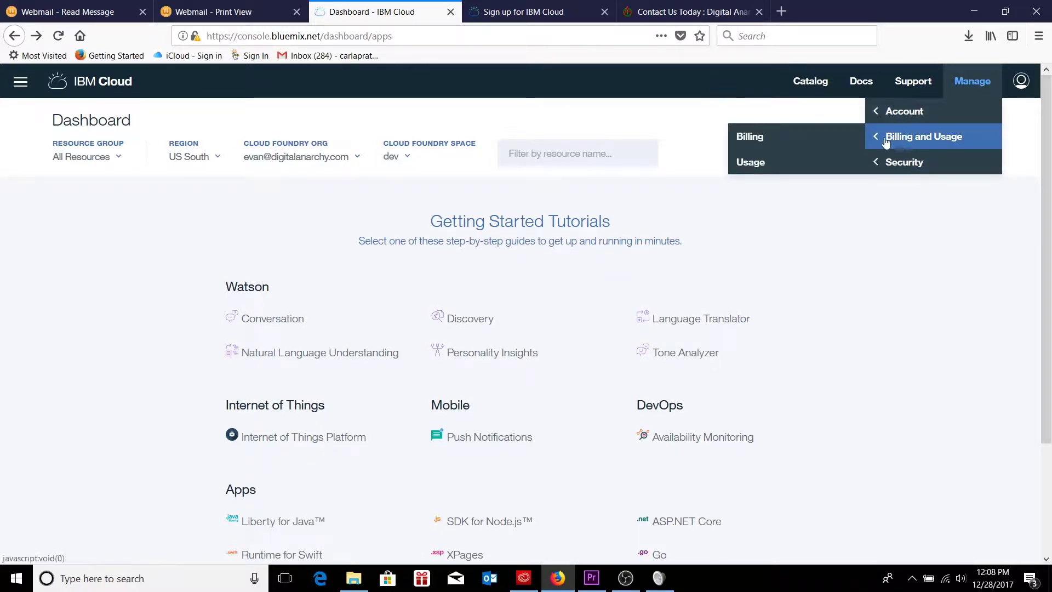
{"action": "left_click", "coordinate": [827, 143]}
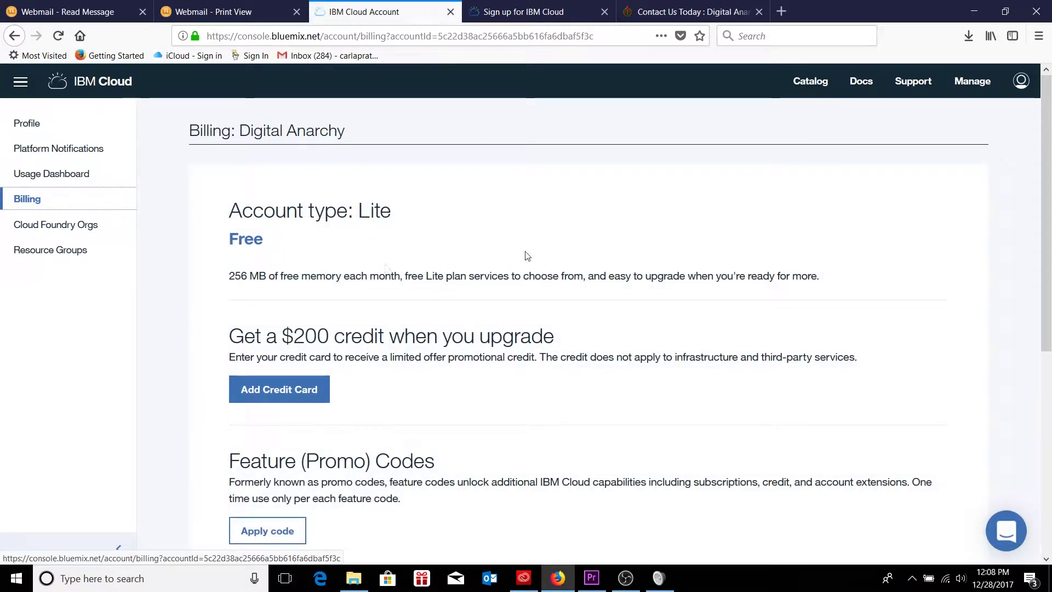
{"action": "scroll", "coordinate": [519, 232], "scroll_direction": "down", "scroll_amount": 3}
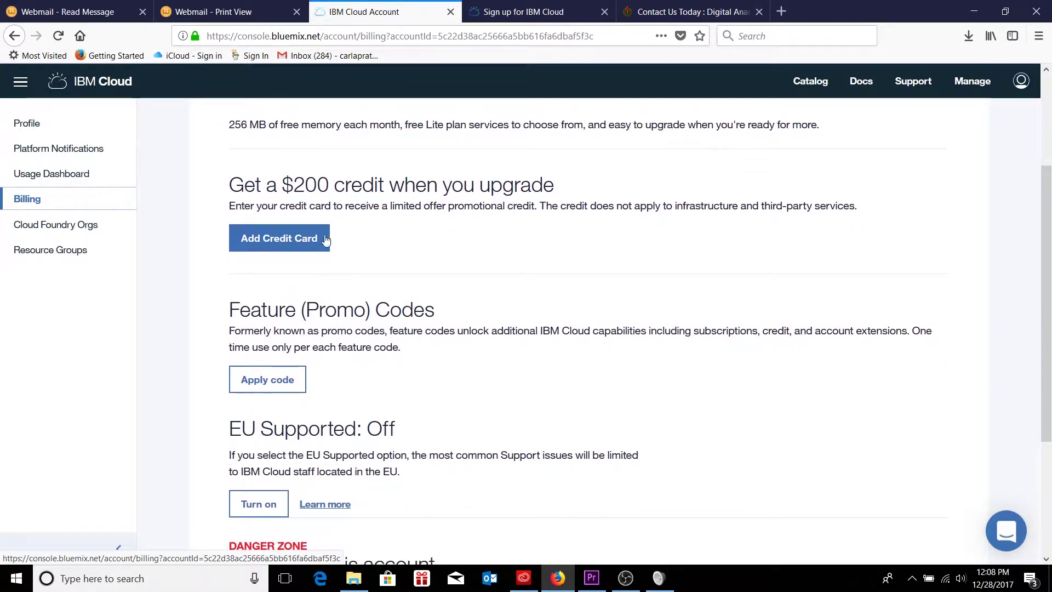
{"action": "left_click", "coordinate": [308, 239]}
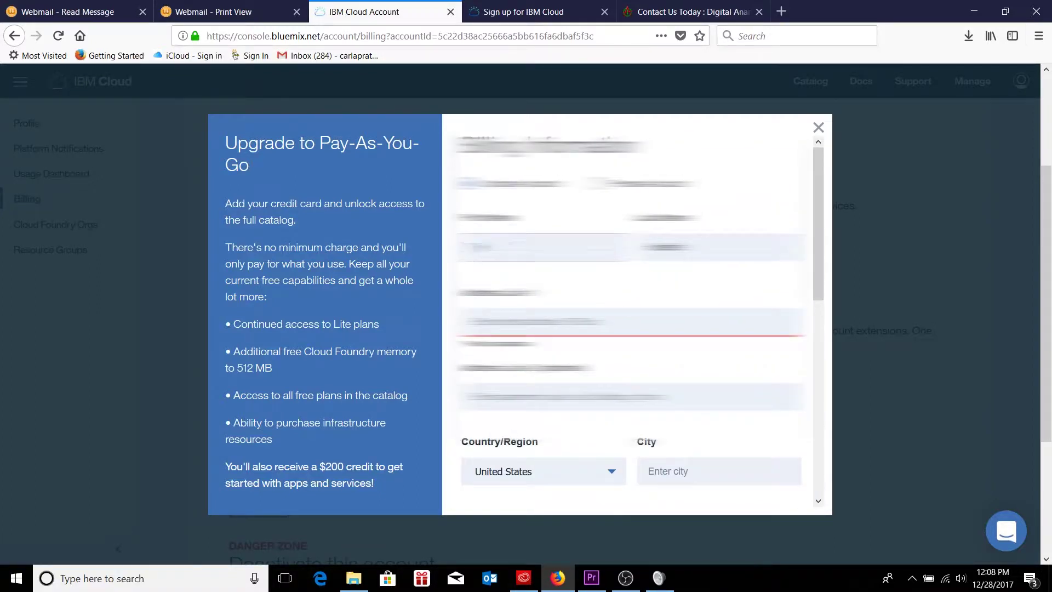
- Enter the billing address and choose its state
{"action": "type", "text": "blurred address text"}
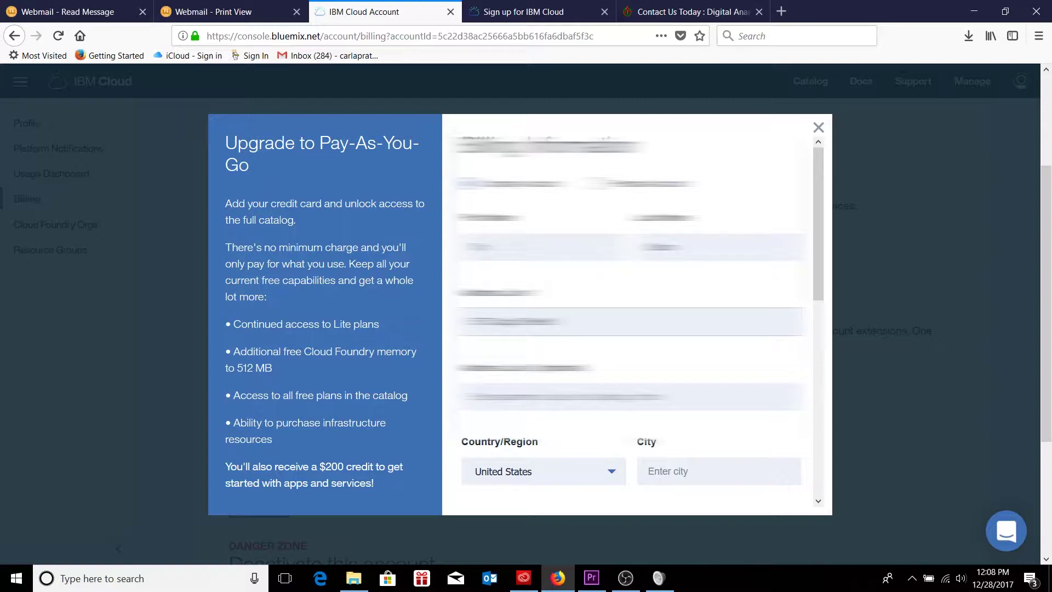
{"action": "scroll", "coordinate": [454, 405], "scroll_direction": "down", "scroll_amount": 4}
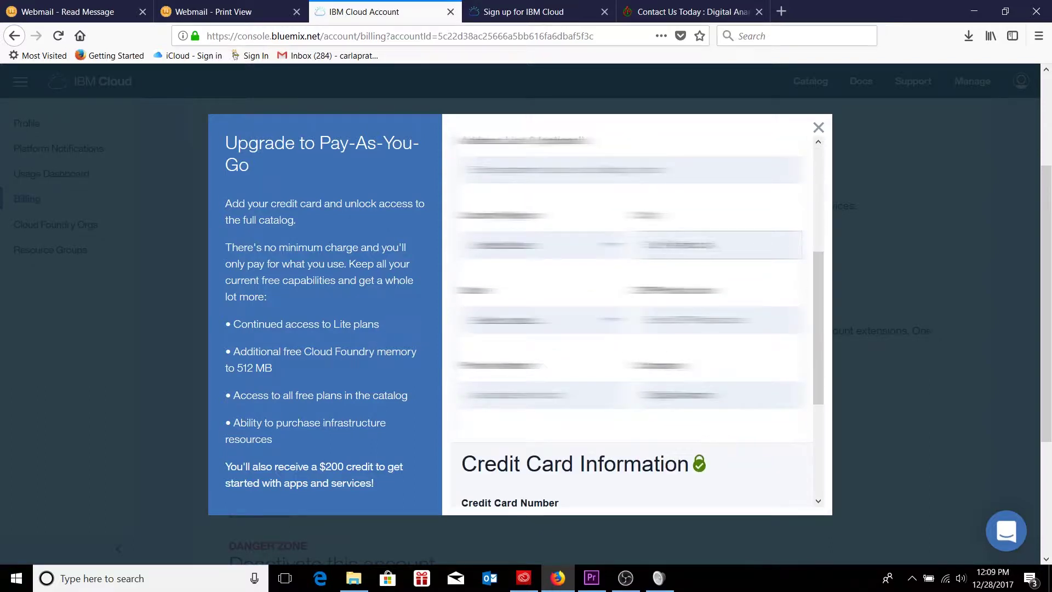
{"action": "left_click", "coordinate": [542, 167]}
{"action": "left_click", "coordinate": [542, 133]}
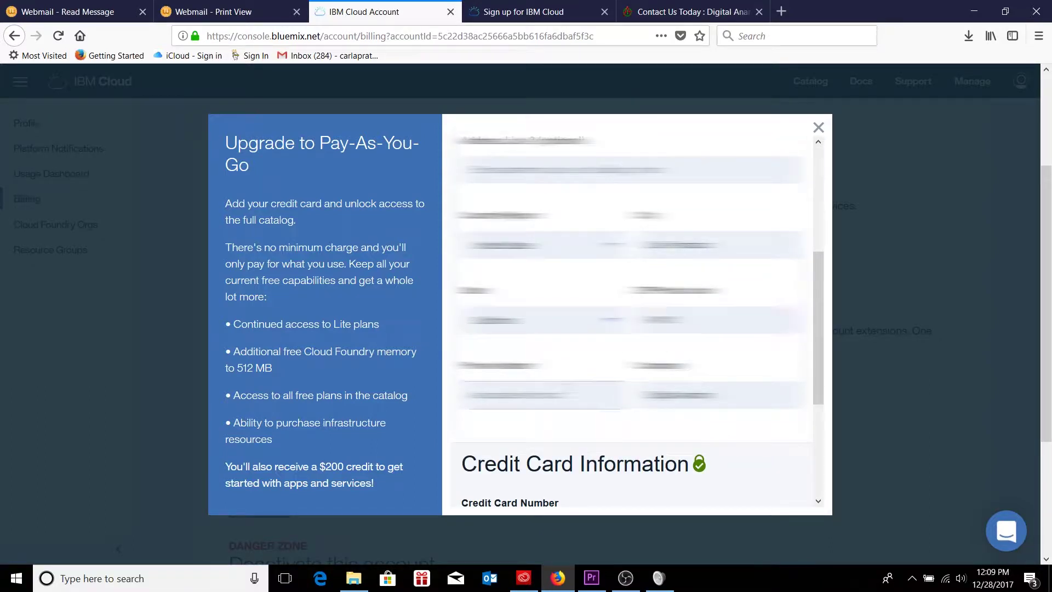
{"action": "scroll", "coordinate": [630, 318], "scroll_direction": "down", "scroll_amount": 2}
{"action": "scroll", "coordinate": [630, 318], "scroll_direction": "down", "scroll_amount": 2}
- Enter the card number and expiration, accept the terms, and submit the Pay-As-You-Go upgrade
{"action": "left_click", "coordinate": [520, 334]}
{"action": "type", "text": "blurred card number"}
{"action": "left_click", "coordinate": [501, 408]}
{"action": "left_click", "coordinate": [502, 225]}
{"action": "left_click", "coordinate": [583, 408]}
{"action": "left_click", "coordinate": [583, 164]}
{"action": "left_click", "coordinate": [467, 478]}
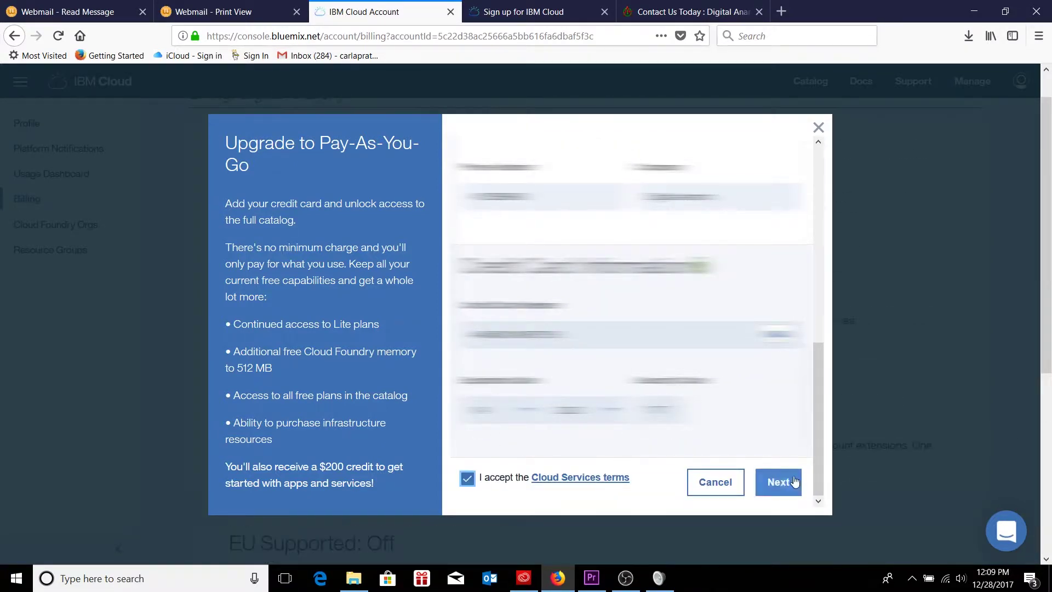
{"action": "left_click", "coordinate": [780, 482]}
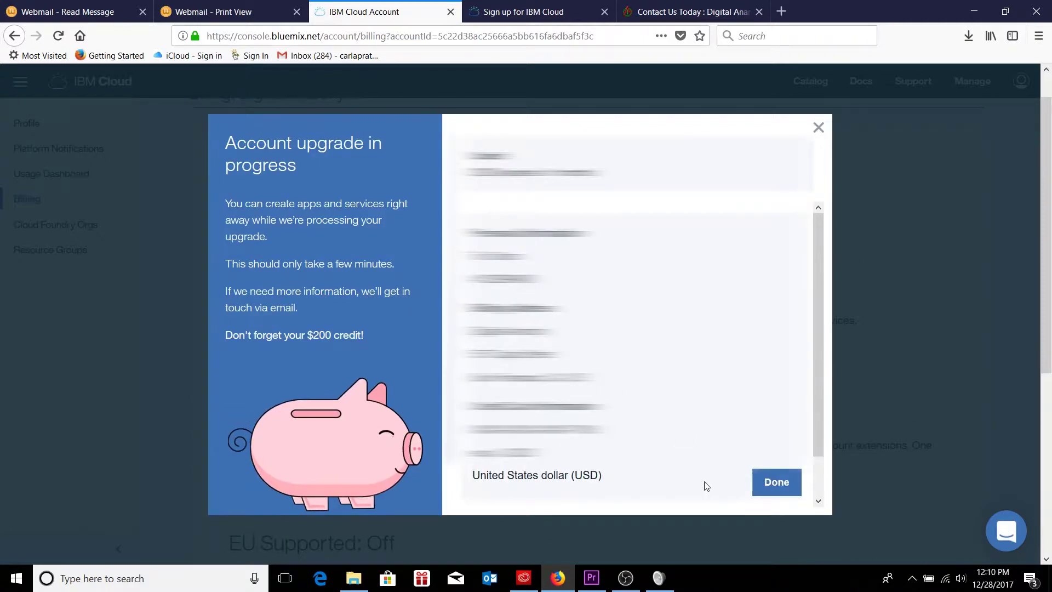
{"action": "left_click", "coordinate": [785, 489]}
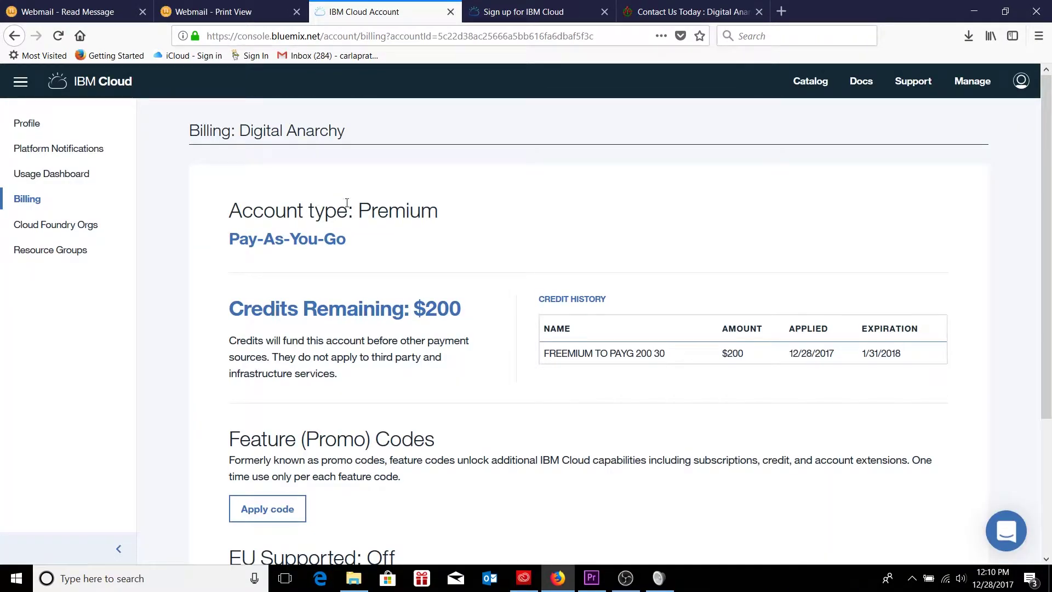
{"action": "left_click_drag", "start_coordinate": [359, 210], "coordinate": [440, 218]}
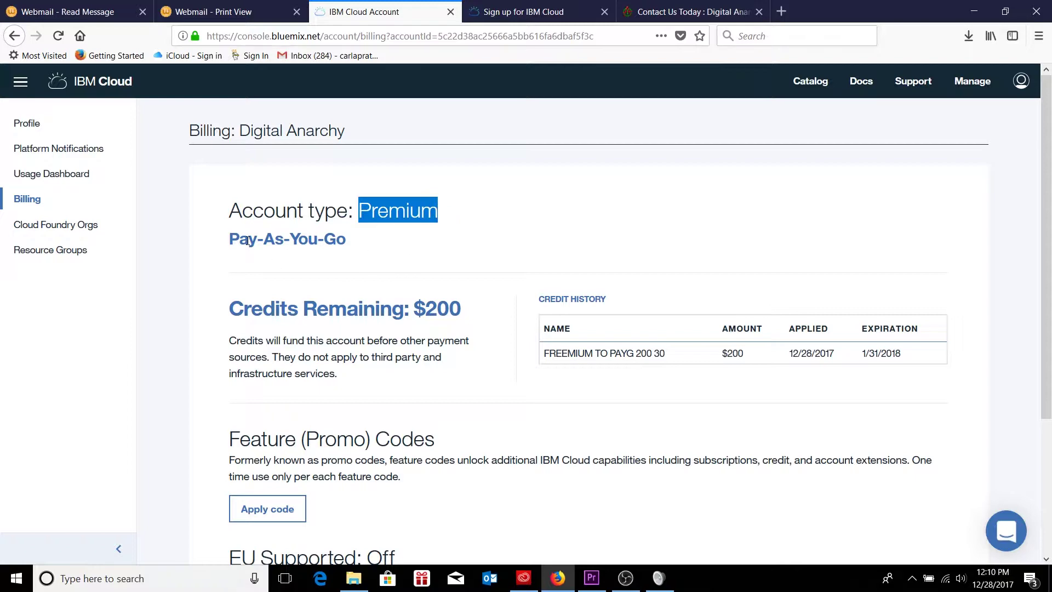
- Read the 'Your IBM Cloud account set up is in process' email, then go back to the inbox
{"action": "left_click", "coordinate": [352, 243]}
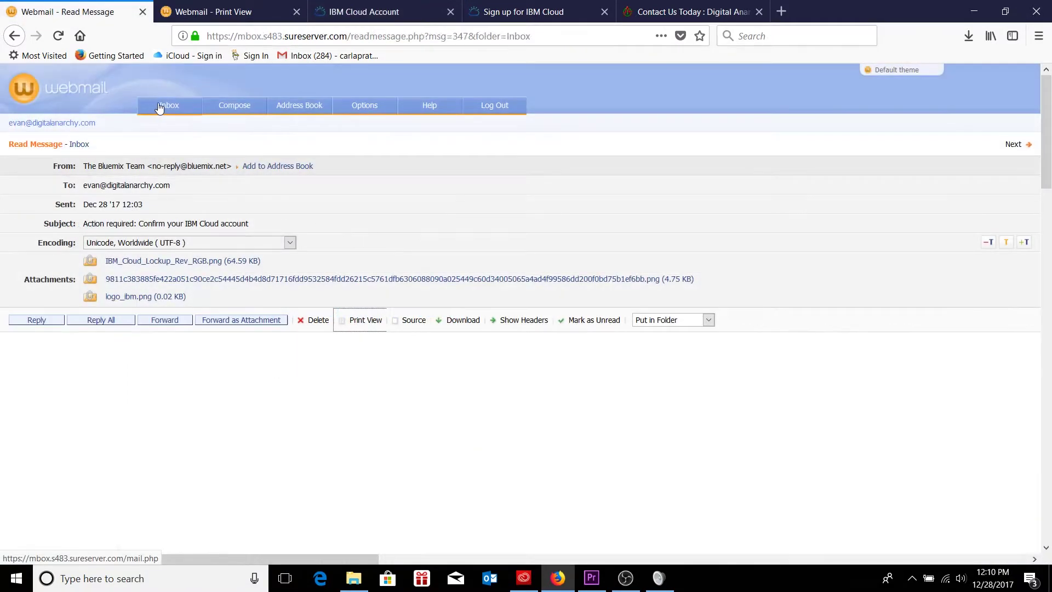
{"action": "left_click", "coordinate": [160, 106]}
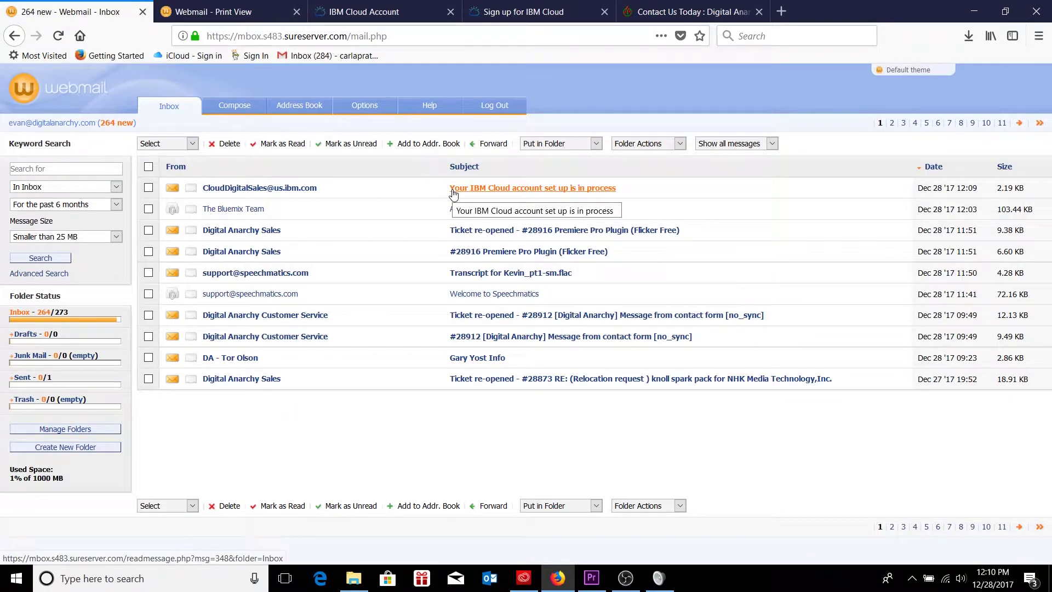
{"action": "left_click", "coordinate": [484, 189]}
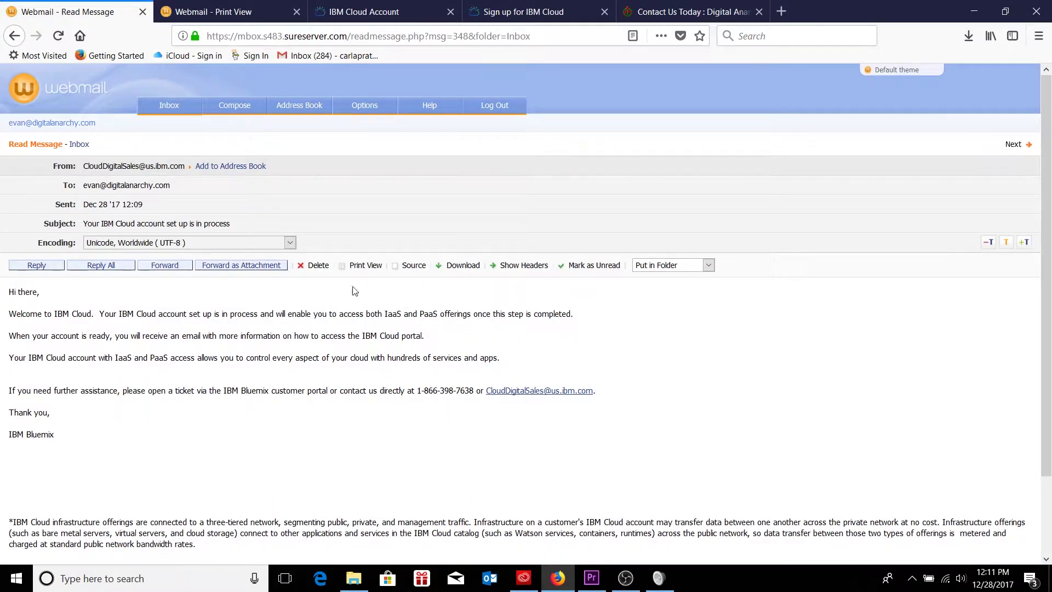
{"action": "left_click", "coordinate": [170, 109]}
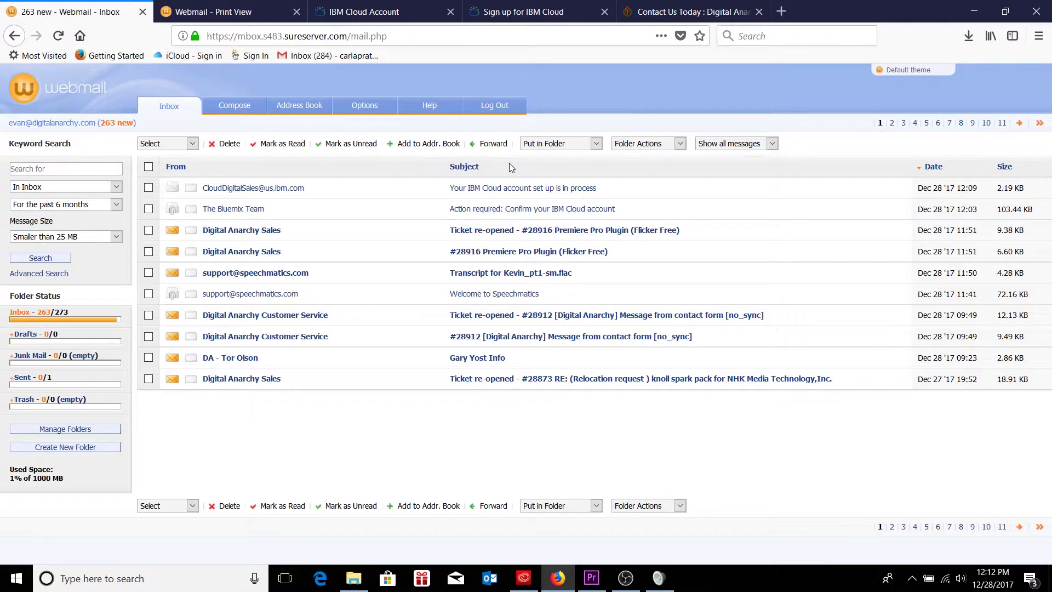
- Enter the Watson IBMid and password, keep US South, confirm the credentials, and close setup
{"action": "key", "text": "alt+Tab"}
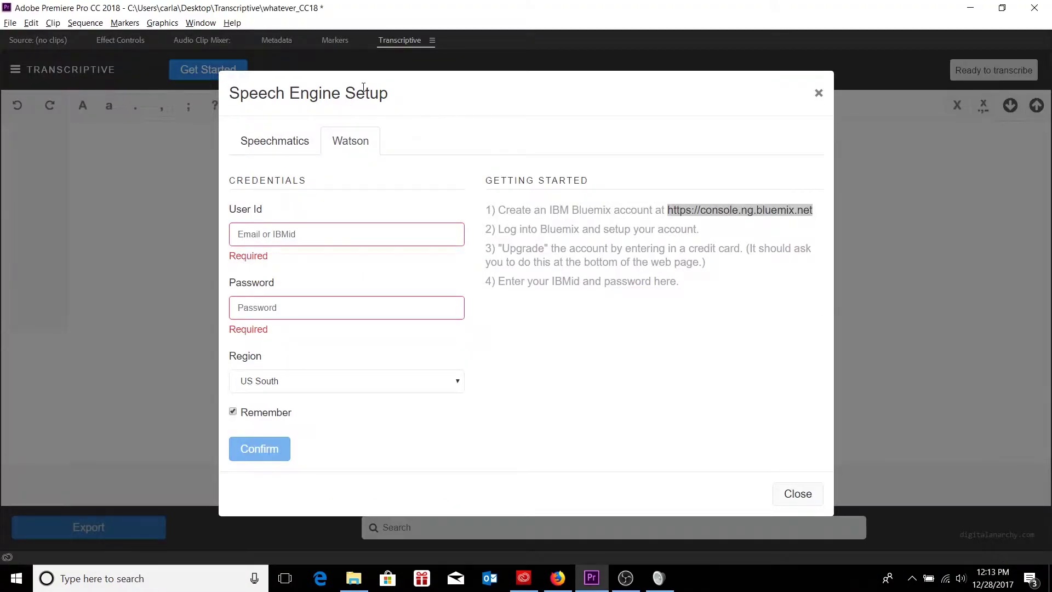
{"action": "left_click", "coordinate": [329, 248]}
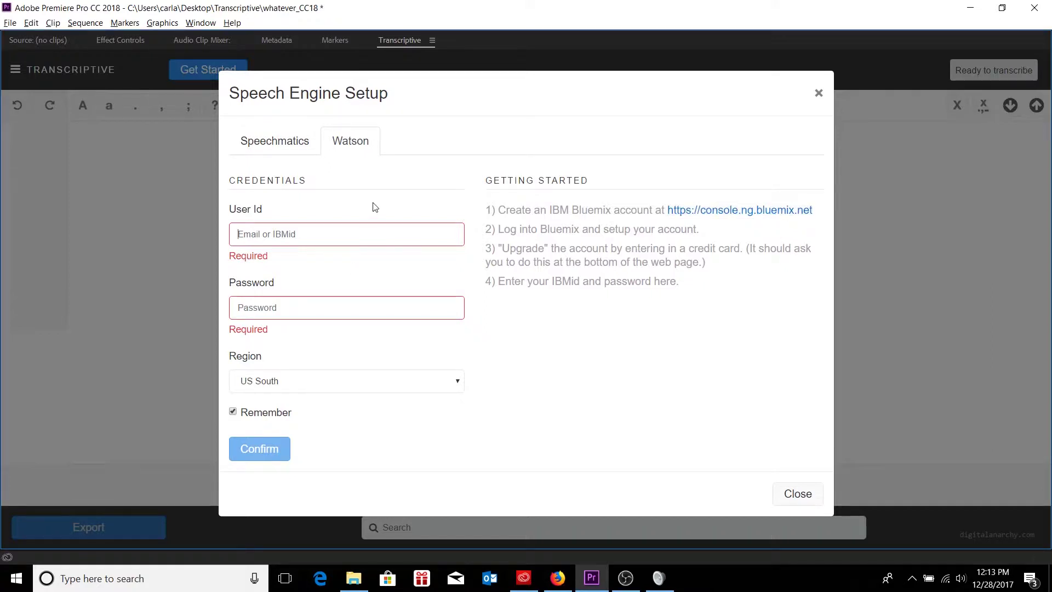
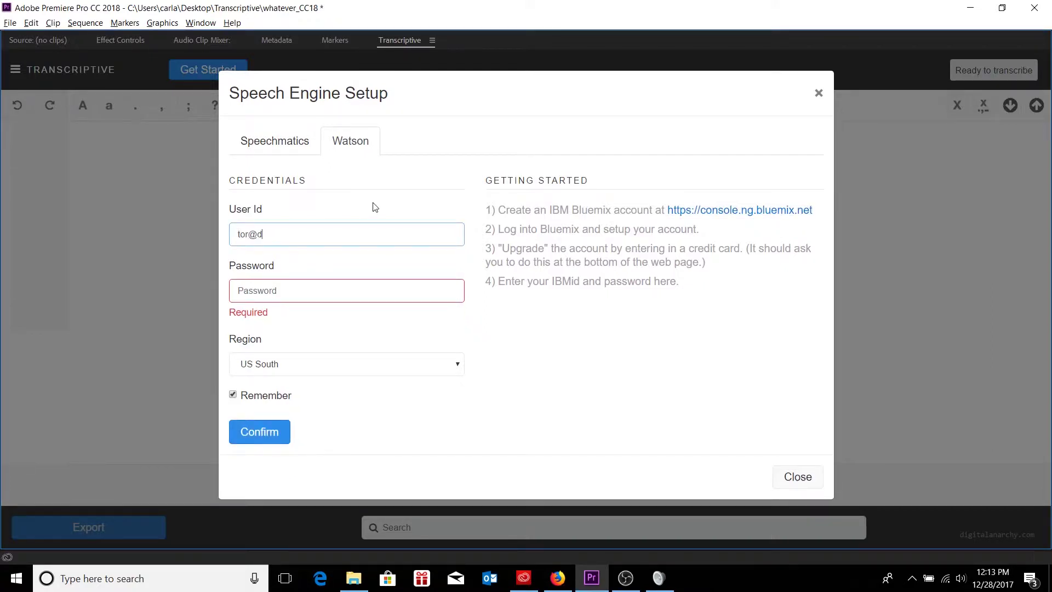
{"action": "key", "text": "Tab"}
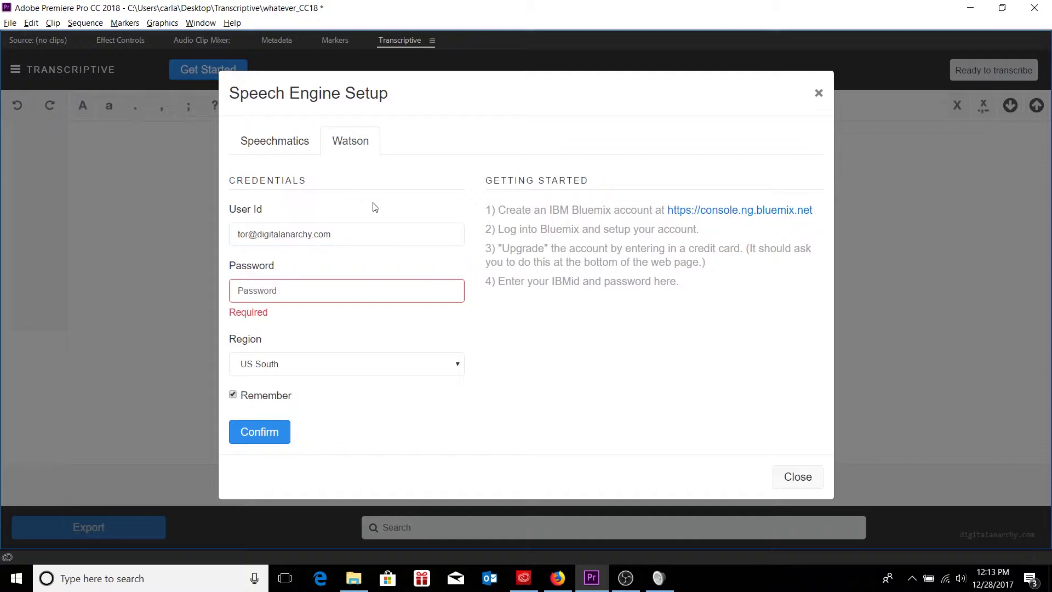
{"action": "type", "text": "••"}
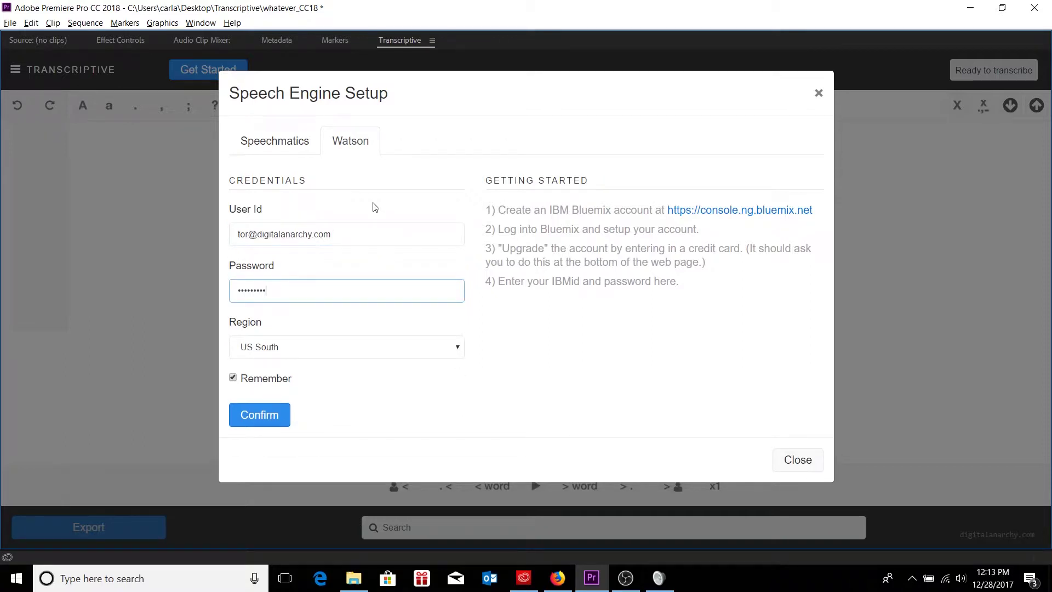
{"action": "left_click", "coordinate": [357, 352]}
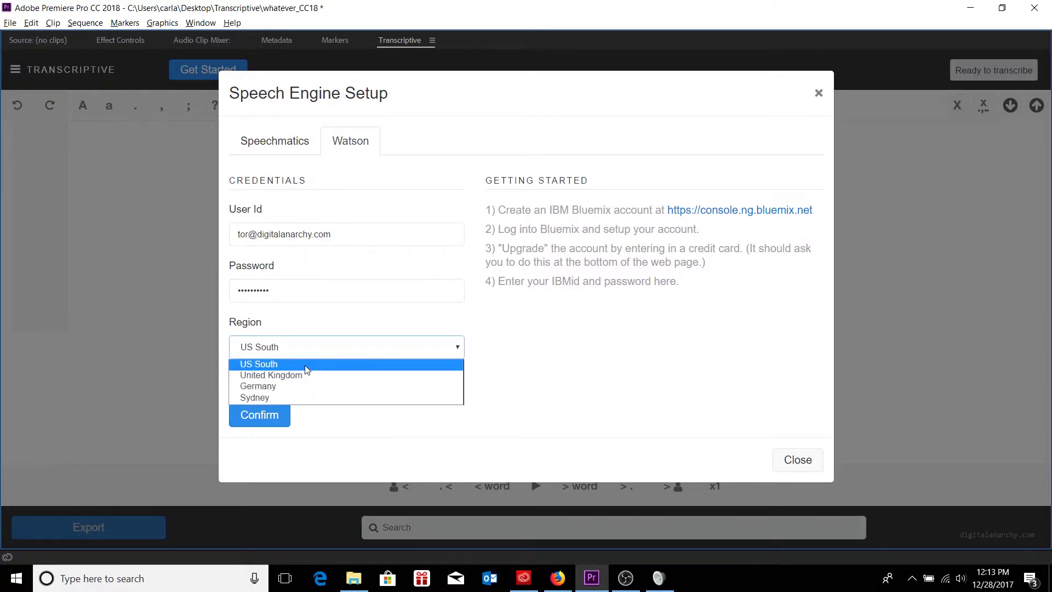
{"action": "left_click", "coordinate": [343, 364]}
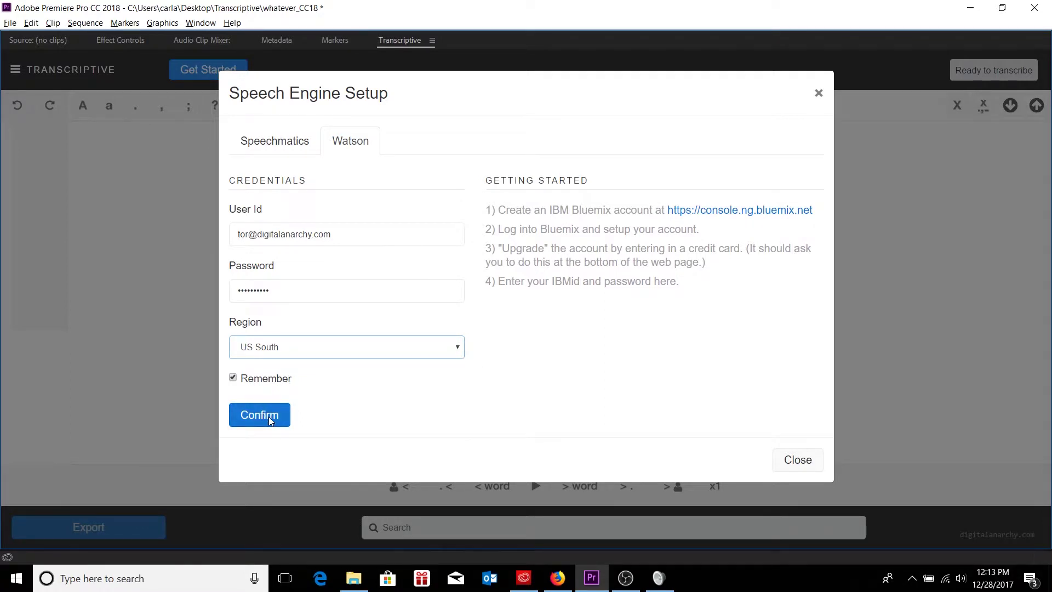
{"action": "left_click", "coordinate": [269, 420]}
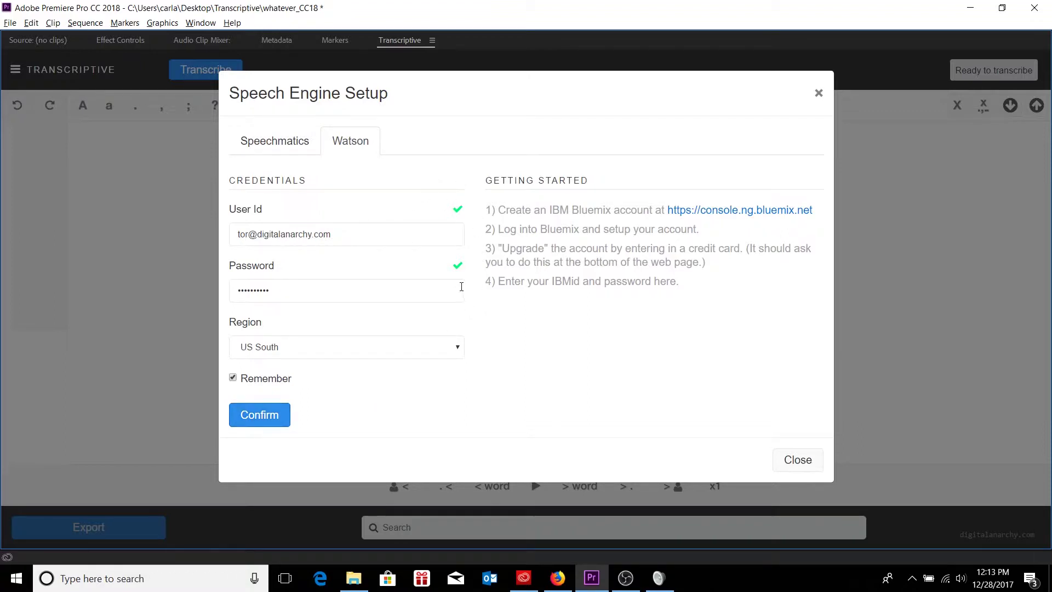
{"action": "left_click", "coordinate": [792, 462]}
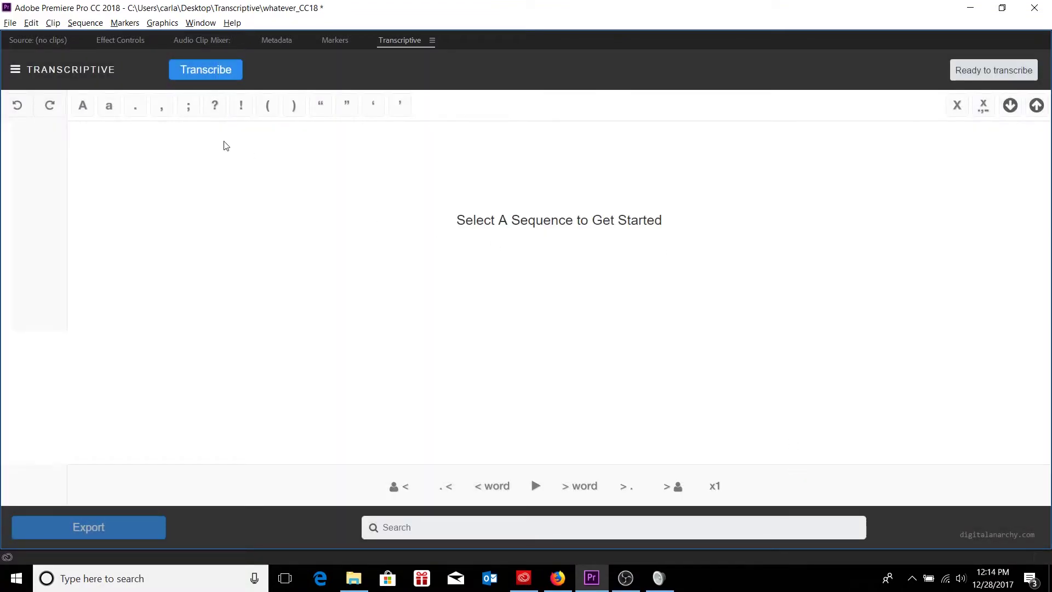
- Make a sequence from Kevin_pt1-sm.mov and open its Transcribe settings
{"action": "key", "text": "grave"}
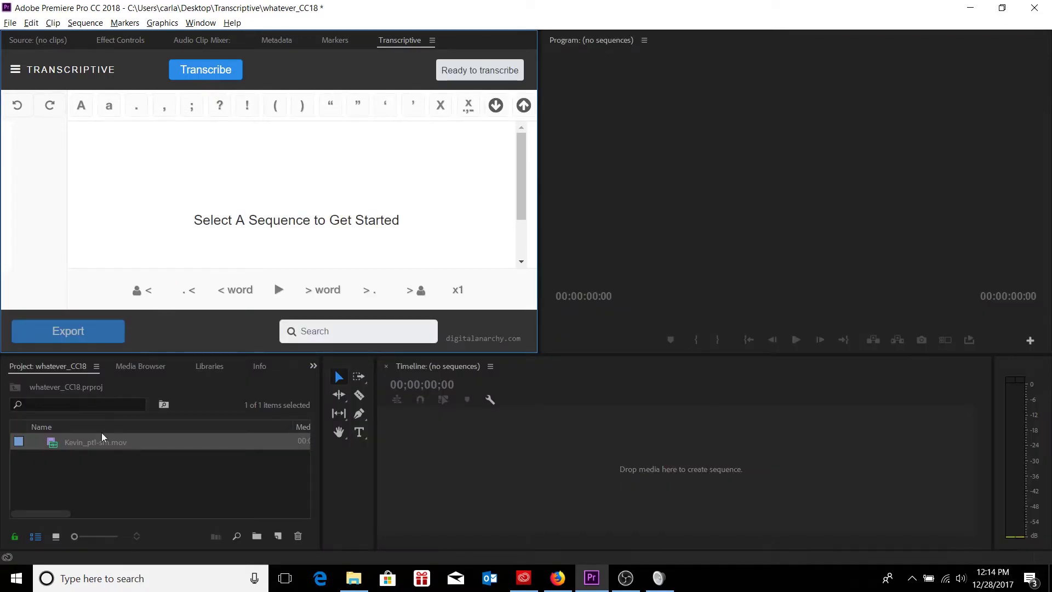
{"action": "left_click_drag", "start_coordinate": [52, 441], "coordinate": [277, 536]}
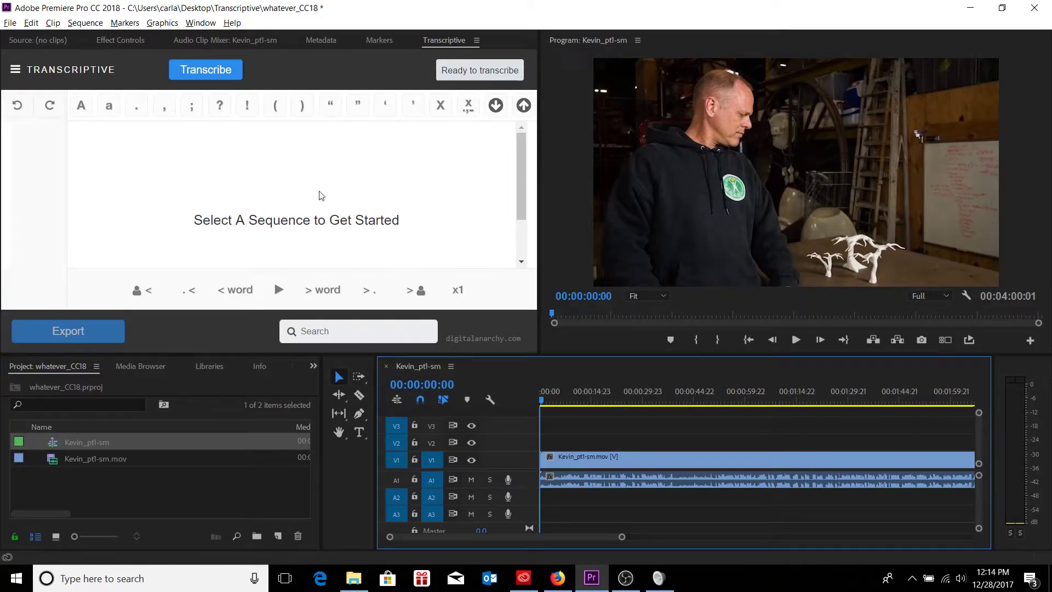
{"action": "left_click", "coordinate": [211, 71]}
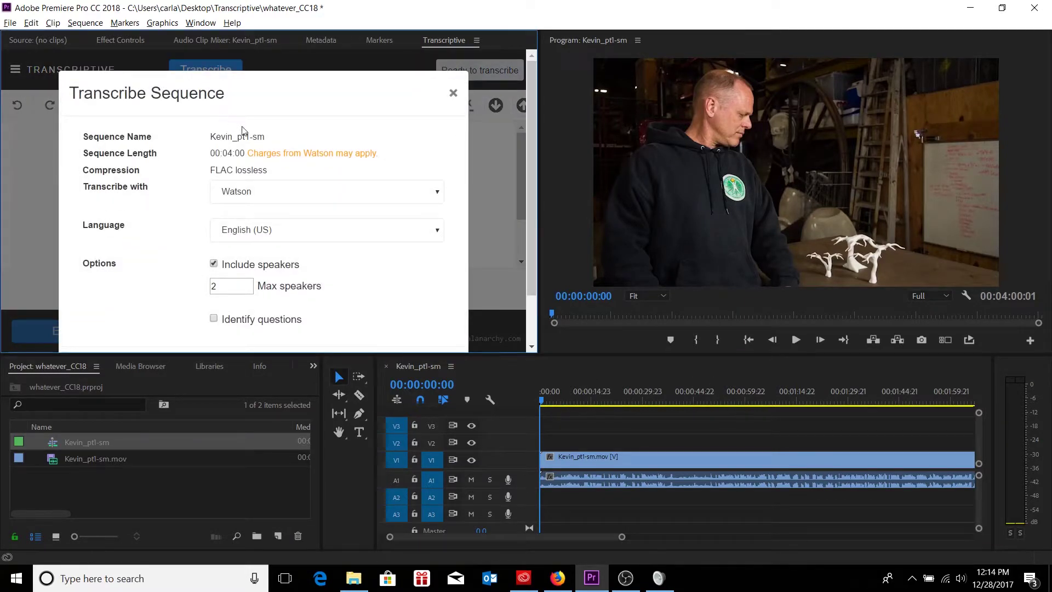
{"action": "key", "text": "grave"}
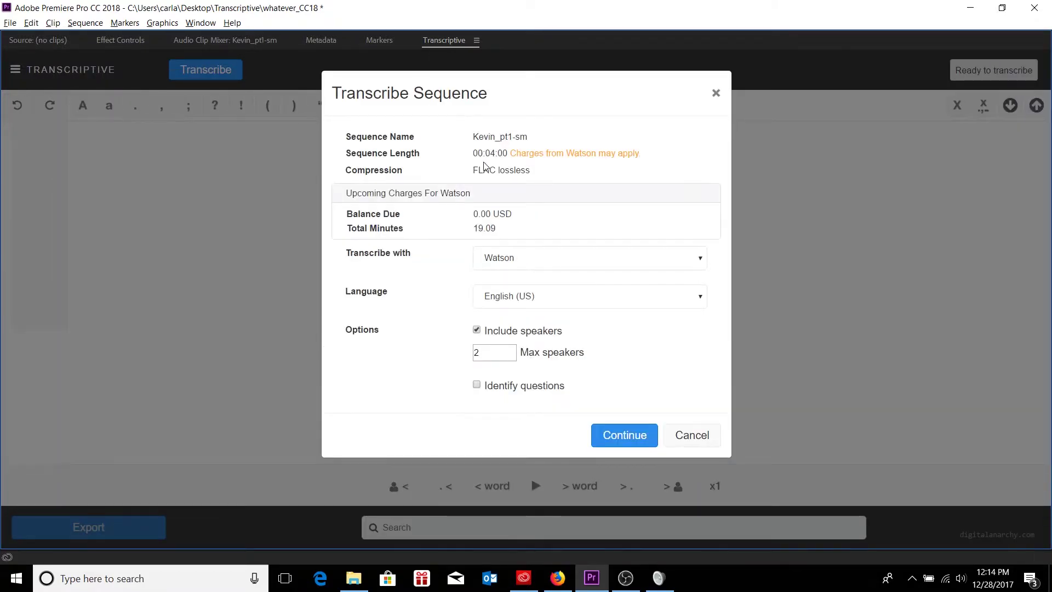
- Review the 19.09 total minutes and 0.00 balance, keeping English (US) as the language
{"action": "left_click_drag", "start_coordinate": [473, 227], "coordinate": [495, 228]}
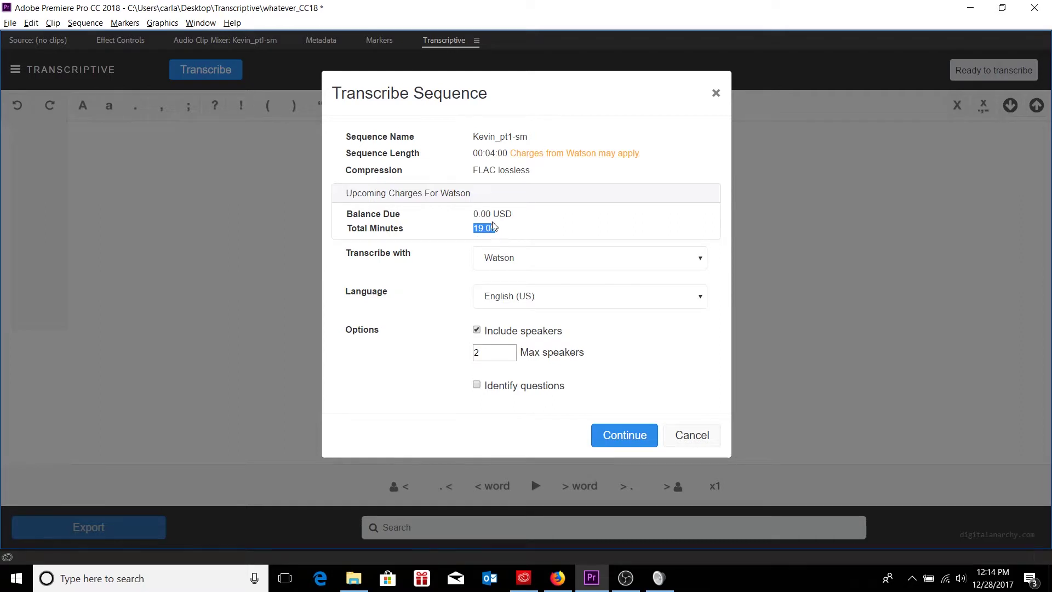
{"action": "left_click_drag", "start_coordinate": [475, 213], "coordinate": [493, 215]}
{"action": "left_click", "coordinate": [463, 238]}
{"action": "left_click", "coordinate": [526, 296]}
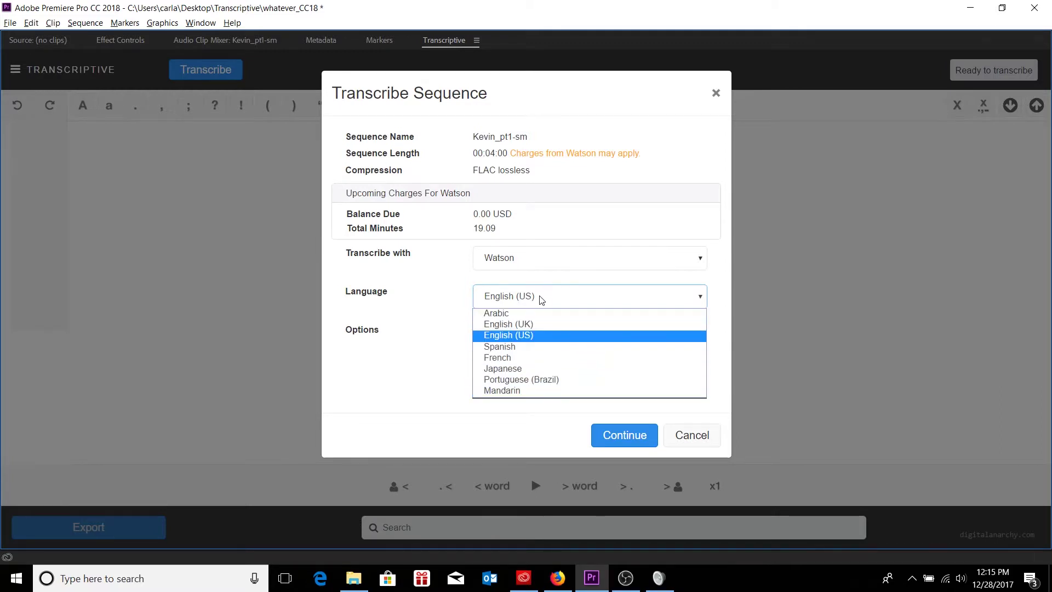
{"action": "left_click", "coordinate": [451, 303]}
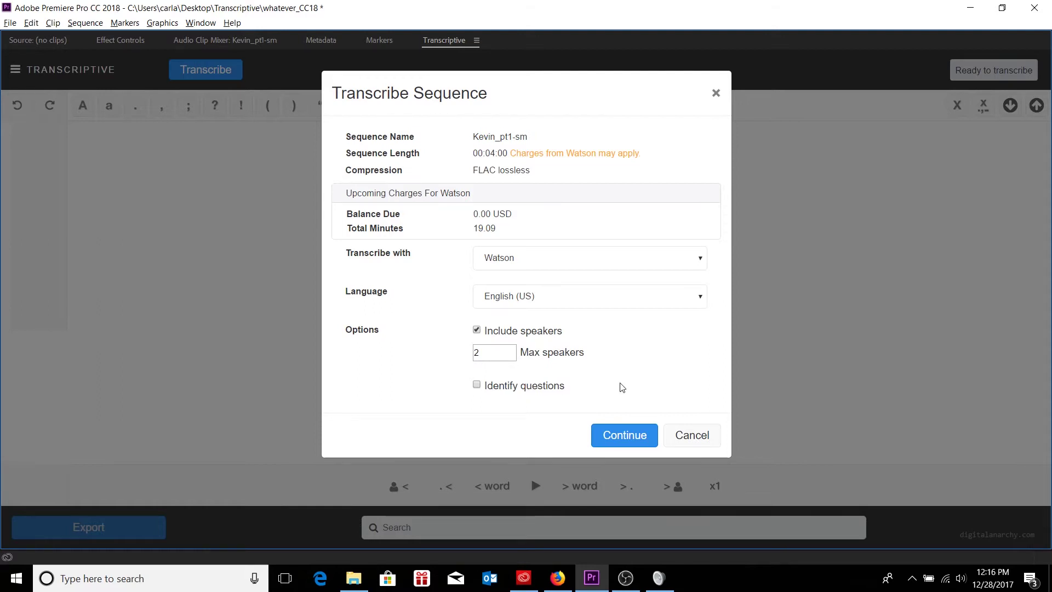
- Run the Watson transcription of Kevin_pt1-sm and wait for the timecoded, speaker-labelled transcript
{"action": "left_click", "coordinate": [625, 434]}
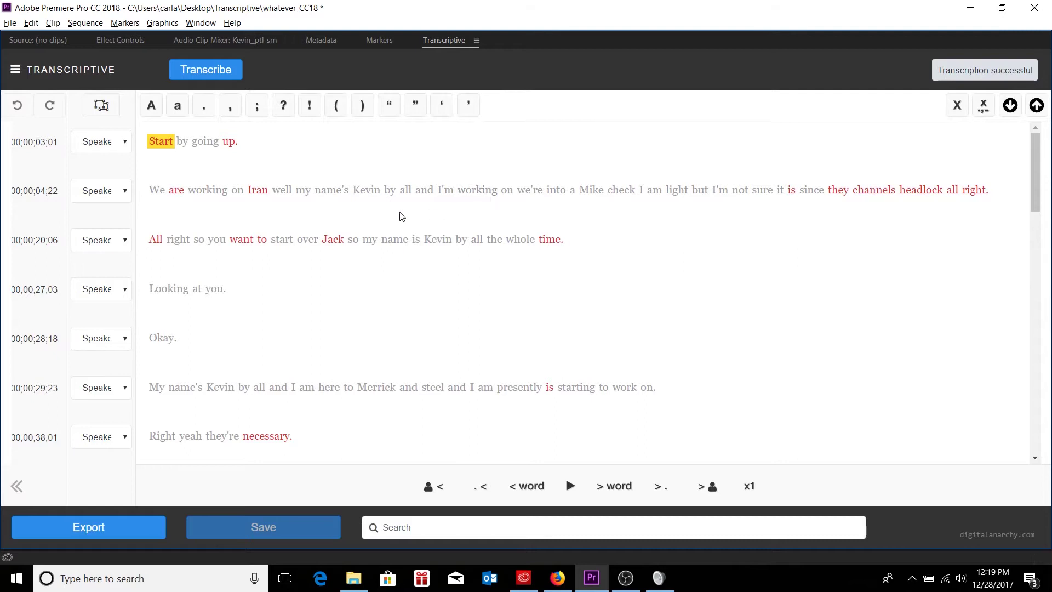
- Restore the full editing layout and jump playback to the transcript words 'well', 'we're' and 'Mike'
{"action": "key", "text": "grave"}
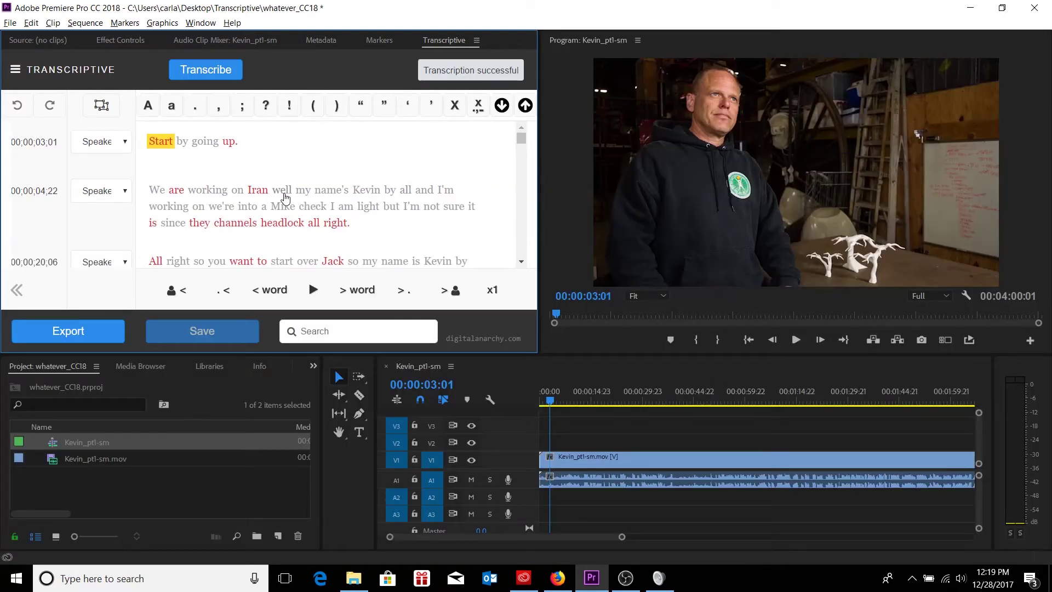
{"action": "left_click", "coordinate": [283, 191]}
{"action": "left_click", "coordinate": [328, 192]}
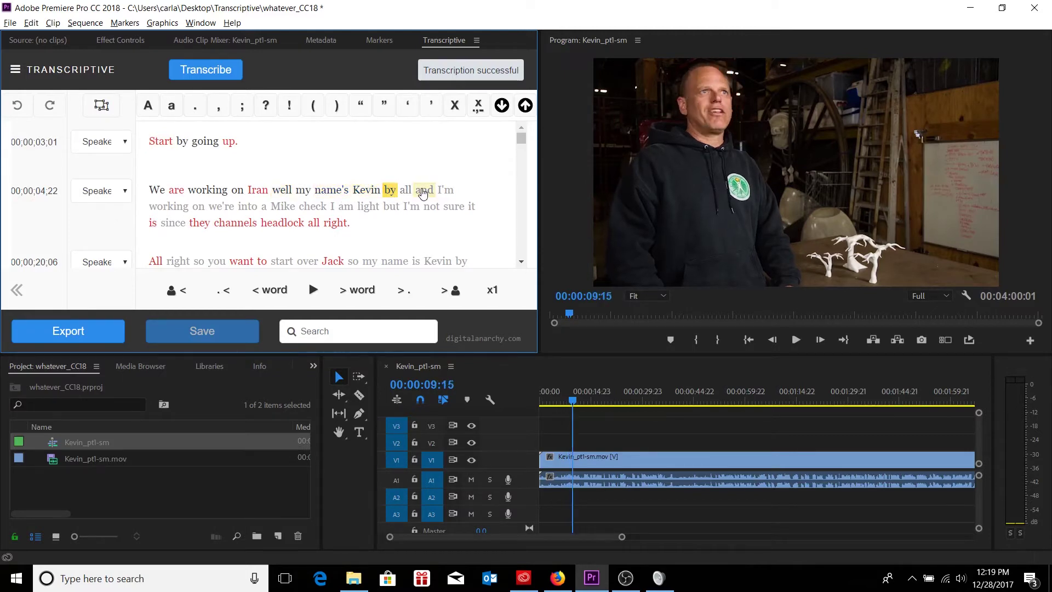
{"action": "left_click", "coordinate": [234, 212]}
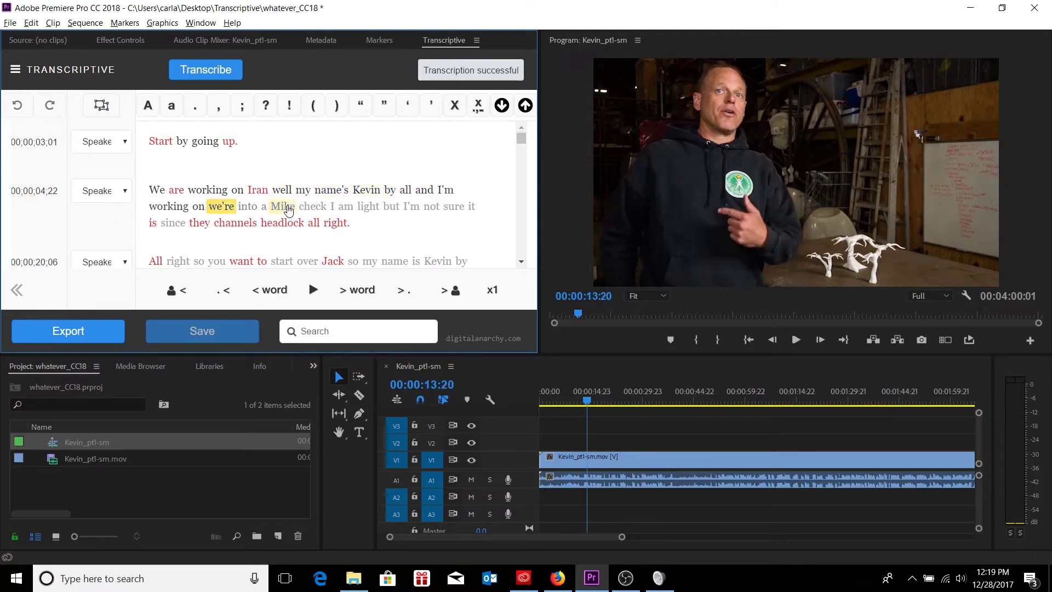
{"action": "left_click", "coordinate": [289, 210]}
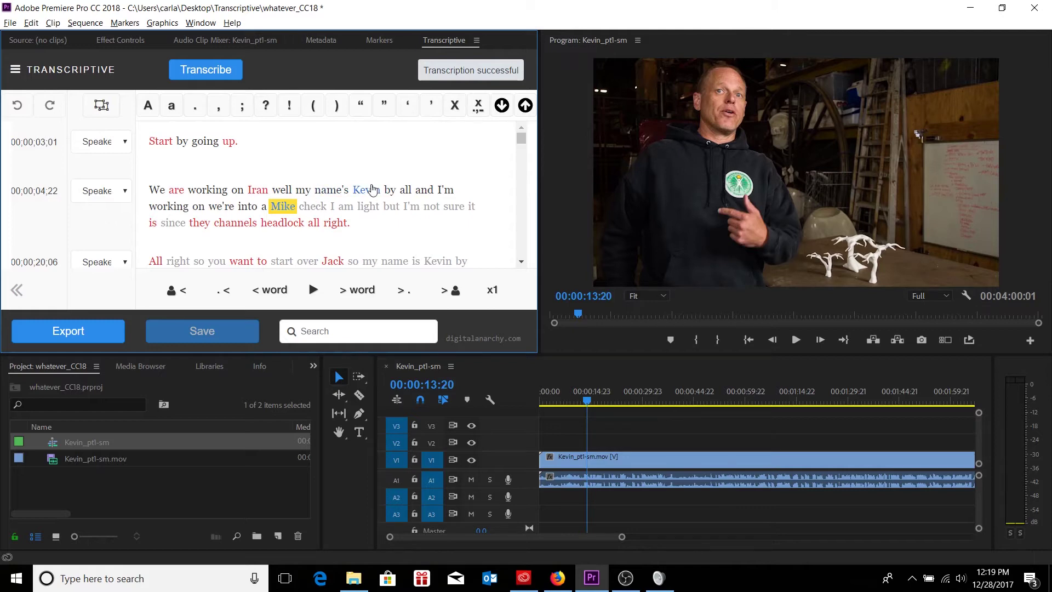